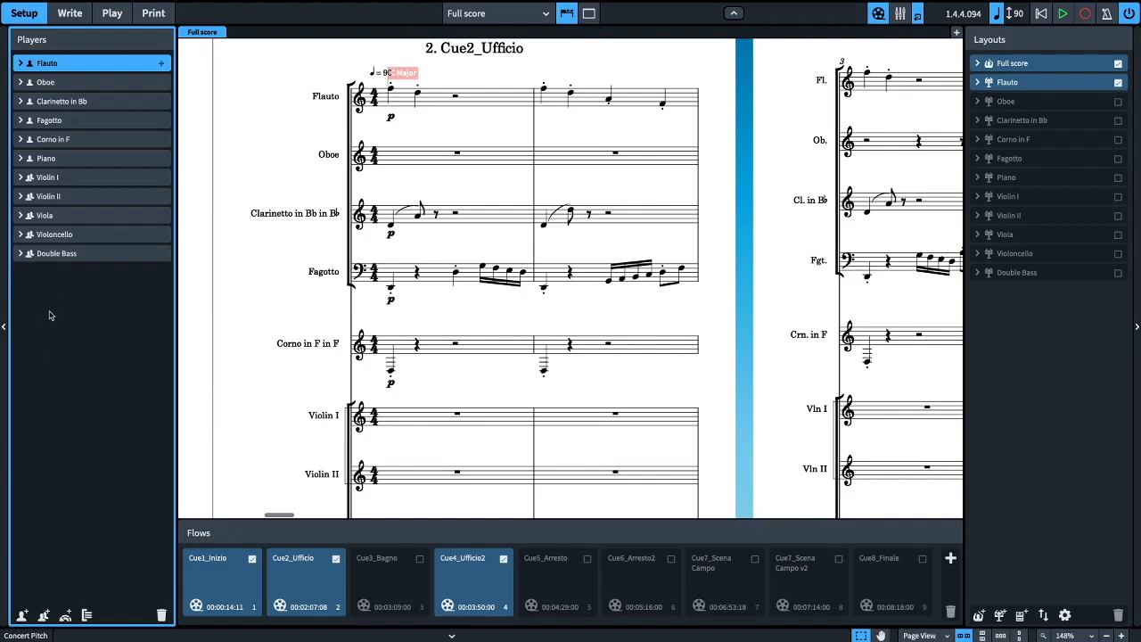
# Expand the Flauto player in Cue2_Ufficio to show its instruments.
pyautogui.click(20, 67)
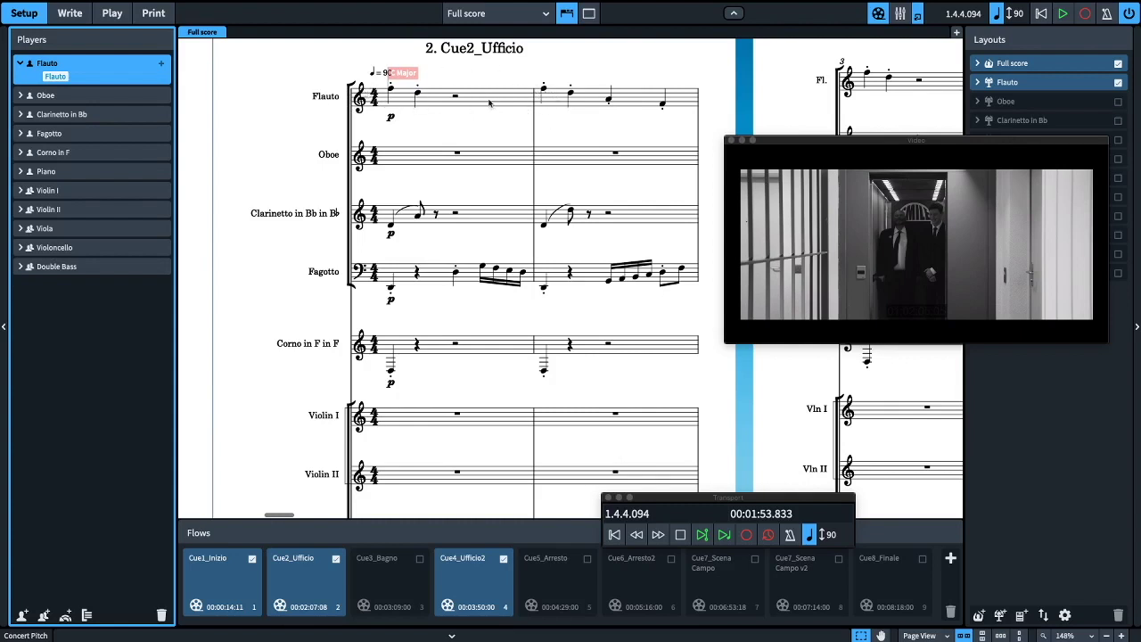
# Collapse the Flauto player's instrument list and pick the Cue1_Inizio flow.
pyautogui.click(18, 62)
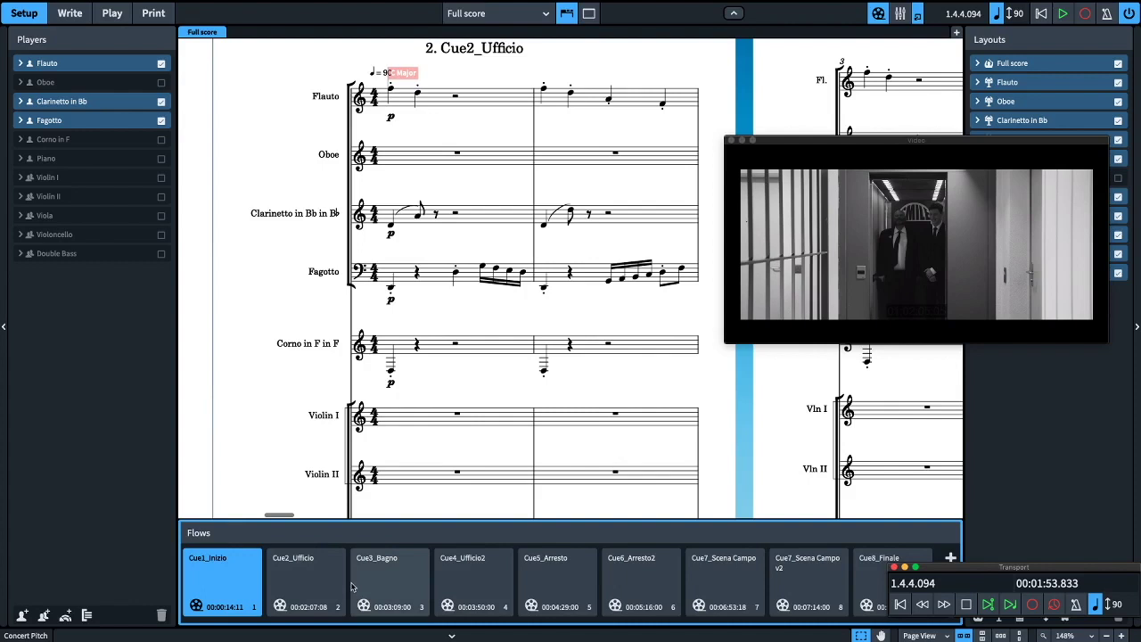
# Move the Transport aside and check Cue1_Inizio's video properties: 25 fps, 00:00:14:11 offset.
pyautogui.moveTo(971, 563); pyautogui.dragTo(1113, 433)
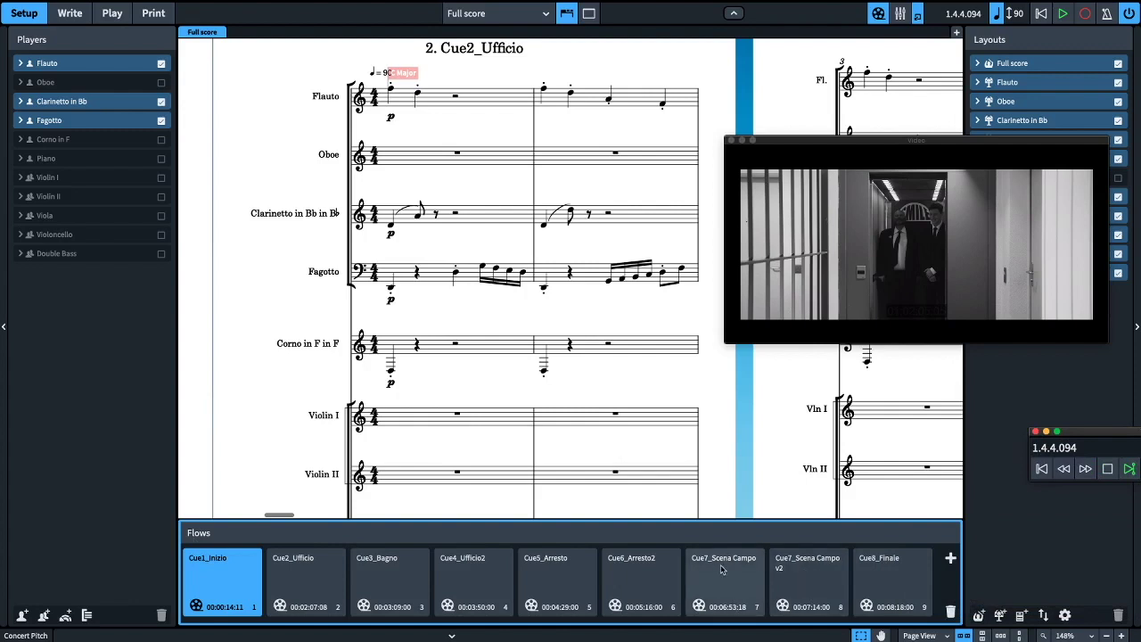
pyautogui.rightClick(228, 583)
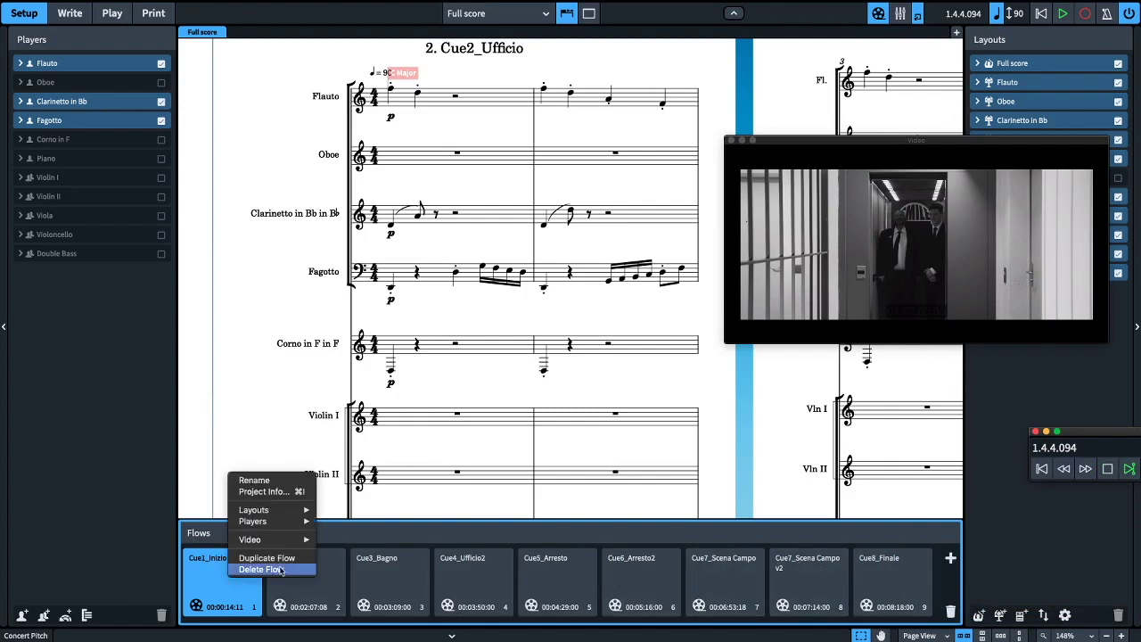
pyautogui.click(223, 585)
pyautogui.moveTo(250, 539)
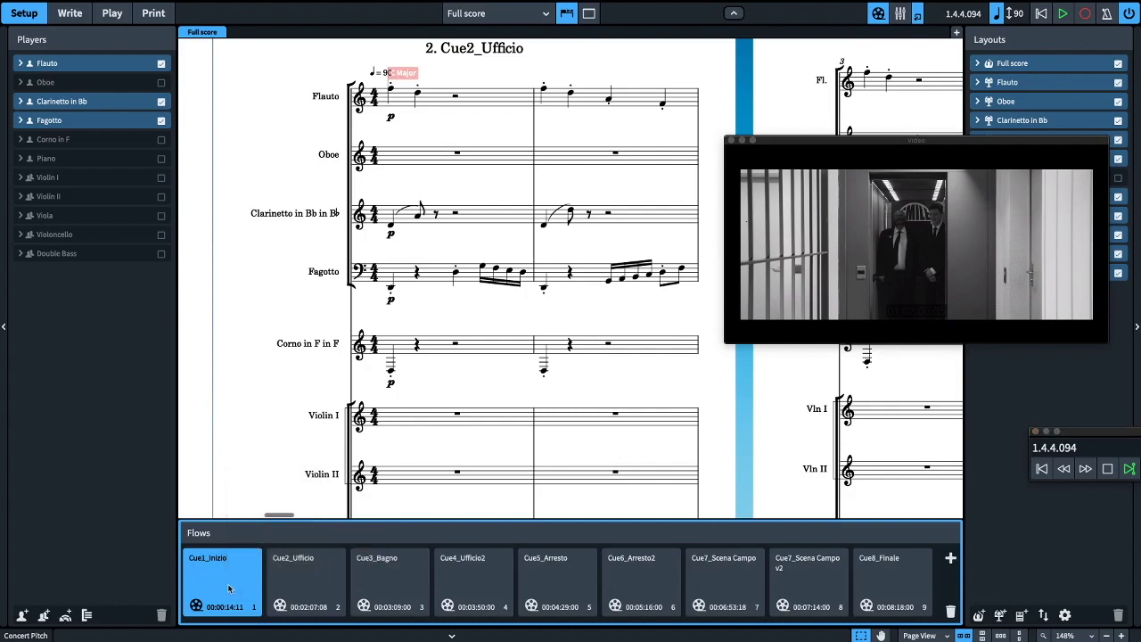
pyautogui.rightClick(224, 586)
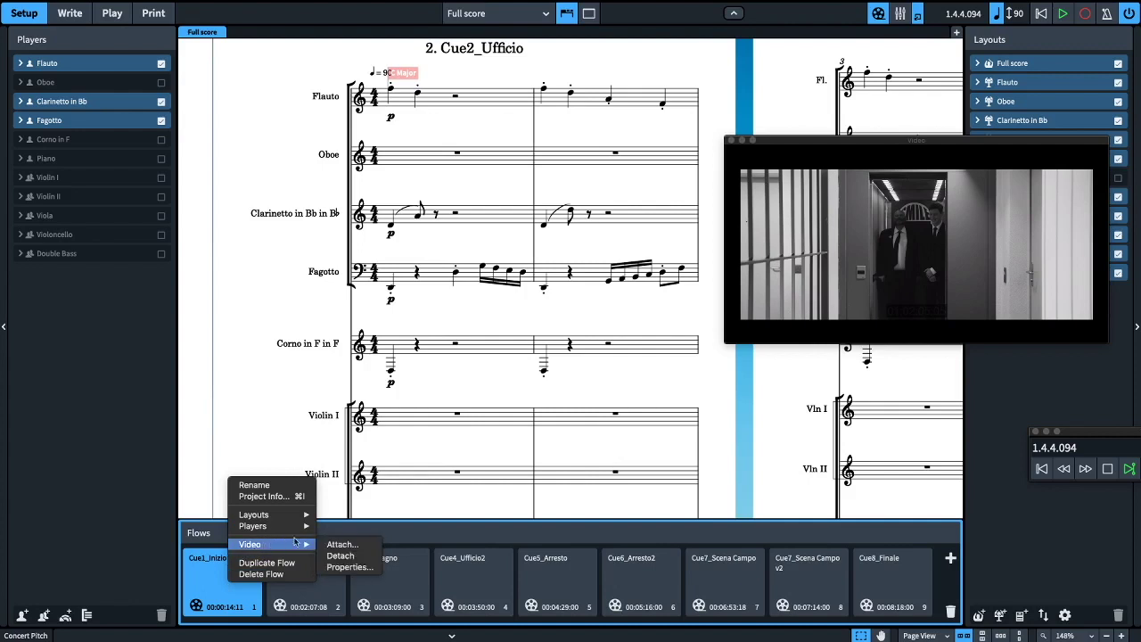
pyautogui.click(347, 568)
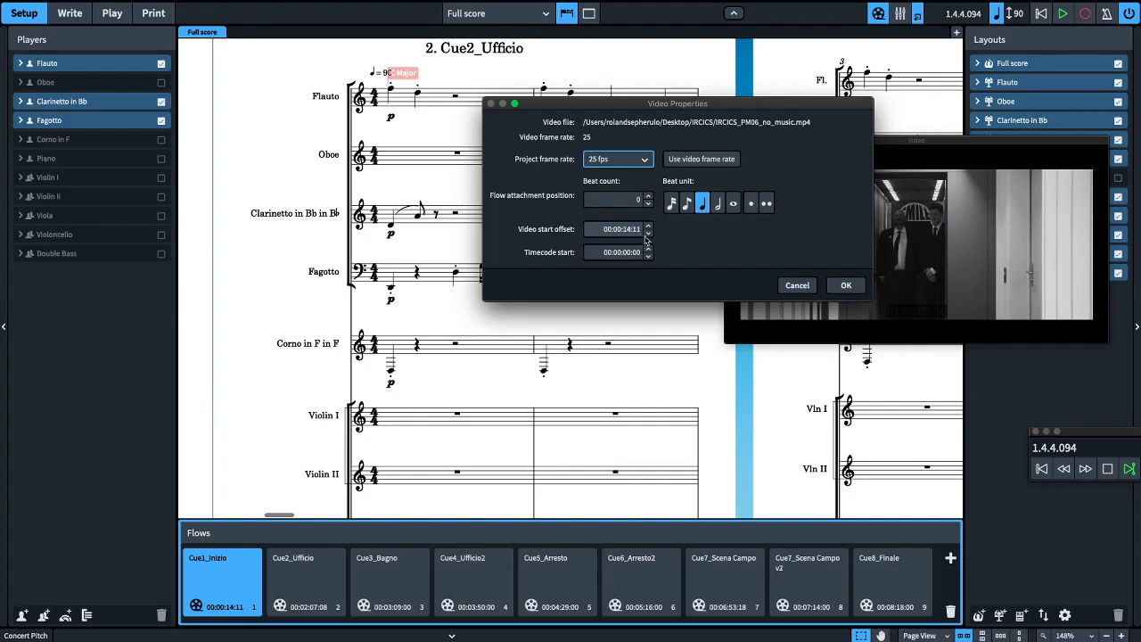
pyautogui.click(843, 286)
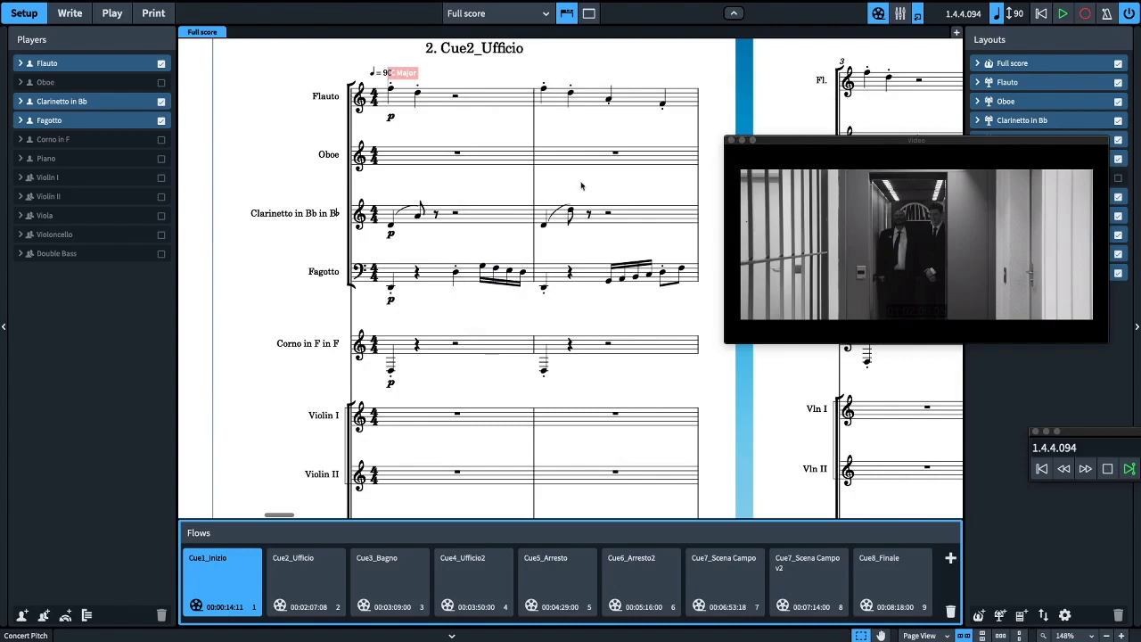
# In Write mode, play Cue1_Inizio with the film through bar 4, stop, and close the video.
pyautogui.hscroll(-5, 462, 201)
pyautogui.hscroll(-10, 461, 202)
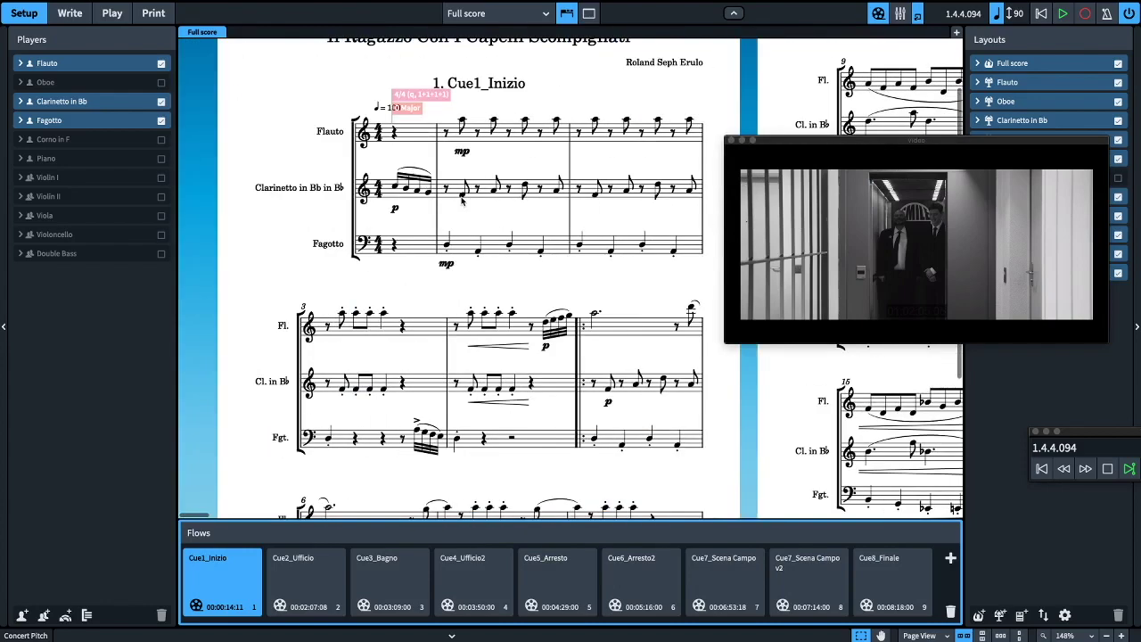
pyautogui.hotkey('ctrl', '2')
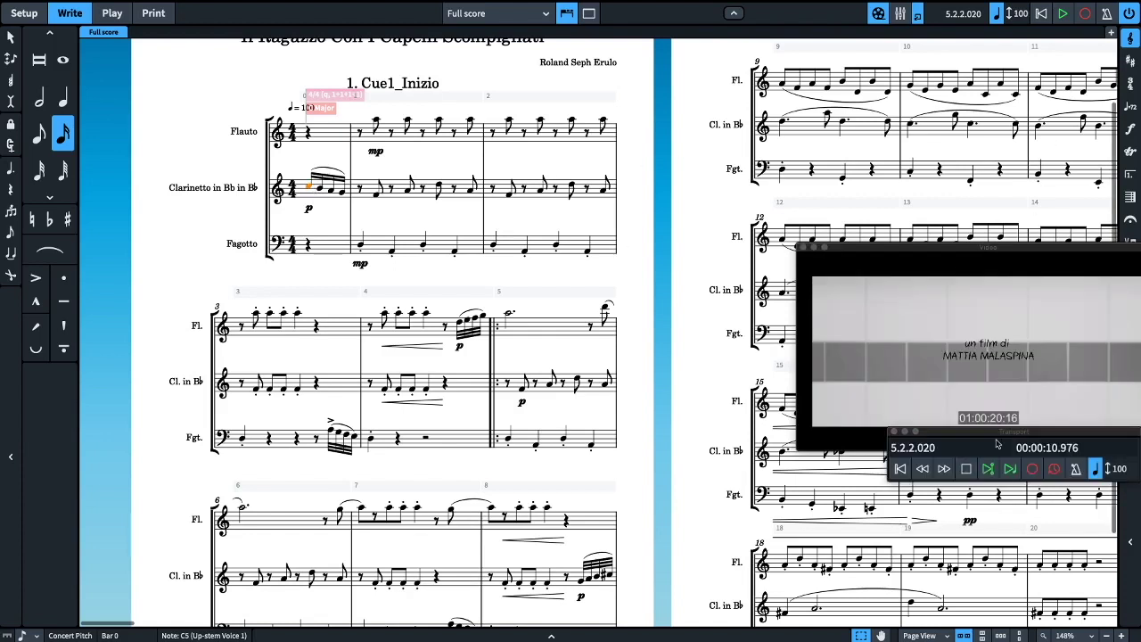
pyautogui.click(1011, 469)
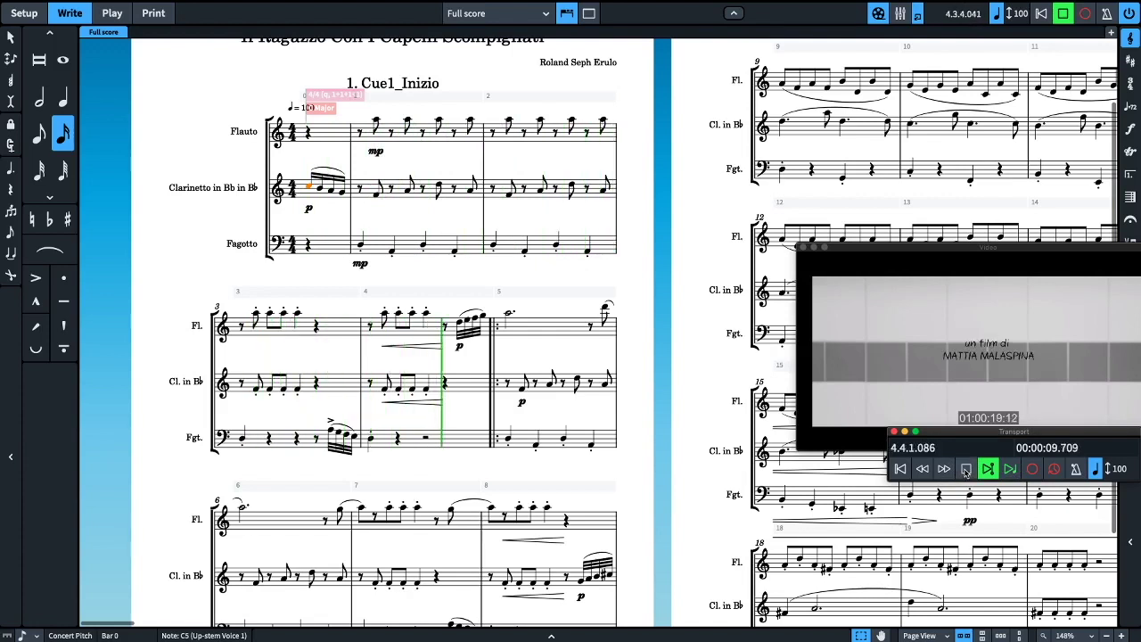
pyautogui.click(966, 470)
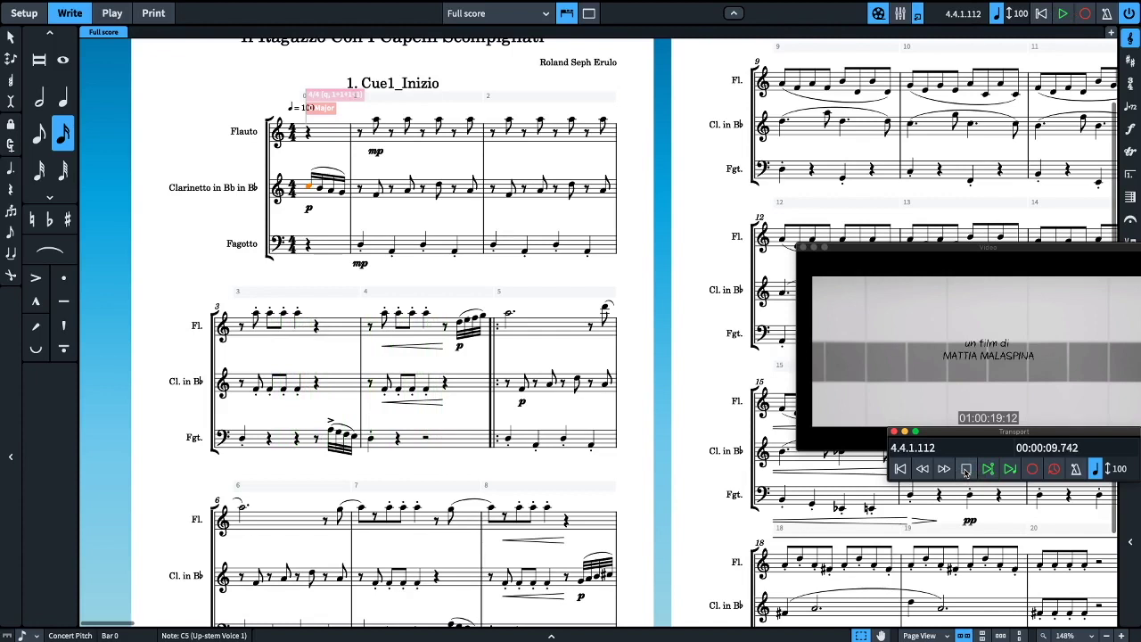
pyautogui.click(800, 248)
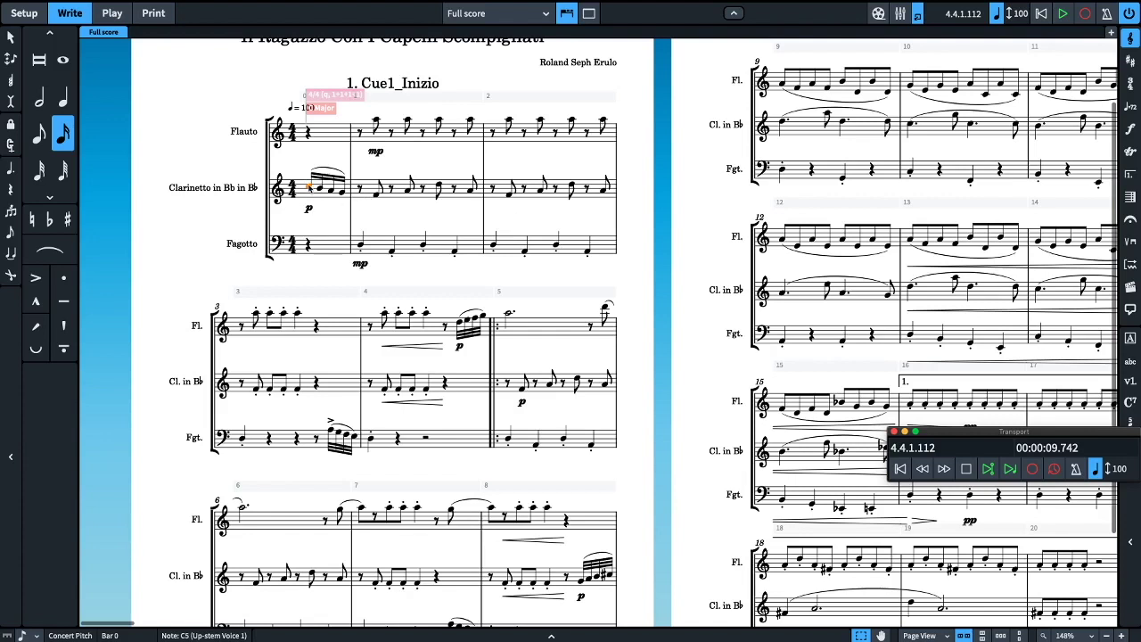
# Back in Setup mode, browse flows Cue1_Inizio through Cue8_Finale, settling on Cue7_Scena Campo v2.
pyautogui.click(36, 7)
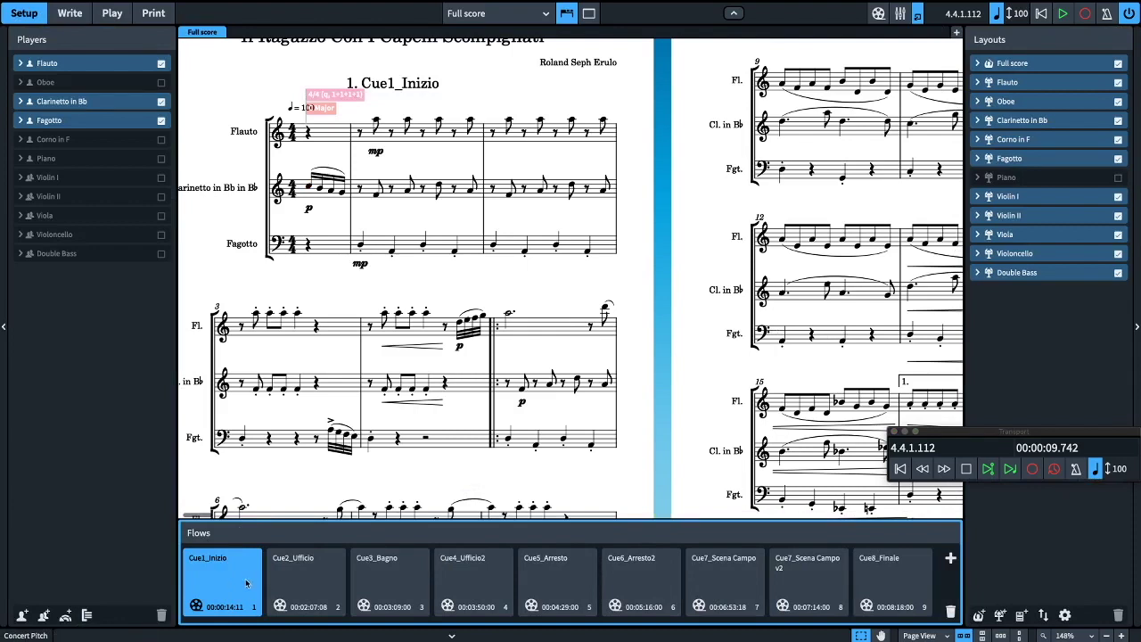
pyautogui.click(300, 583)
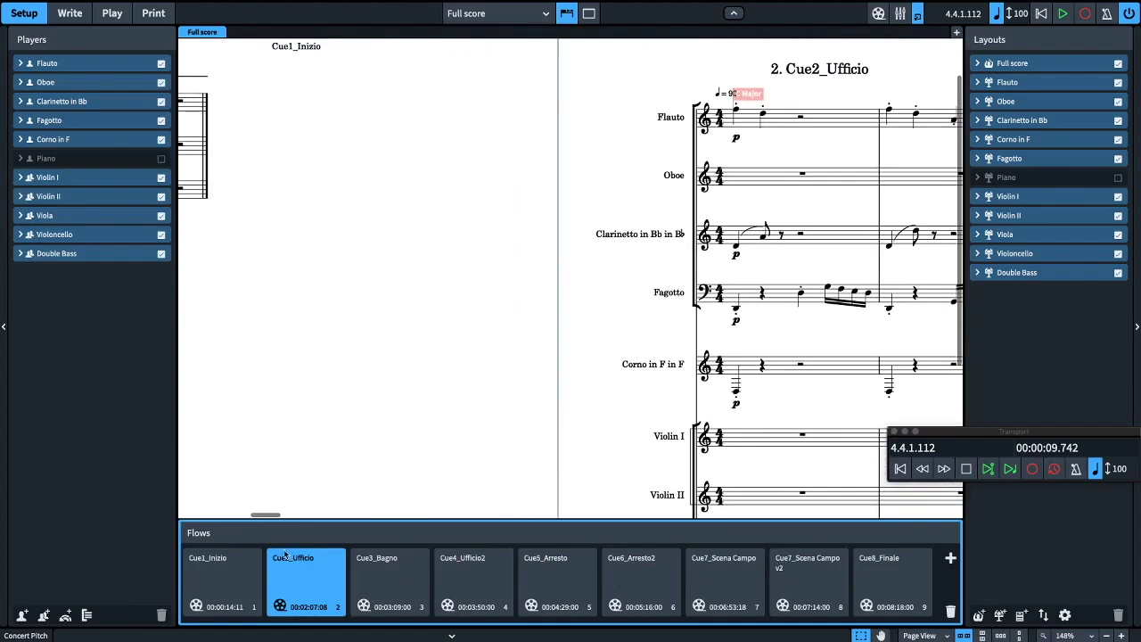
pyautogui.click(249, 568)
pyautogui.click(314, 575)
pyautogui.click(367, 577)
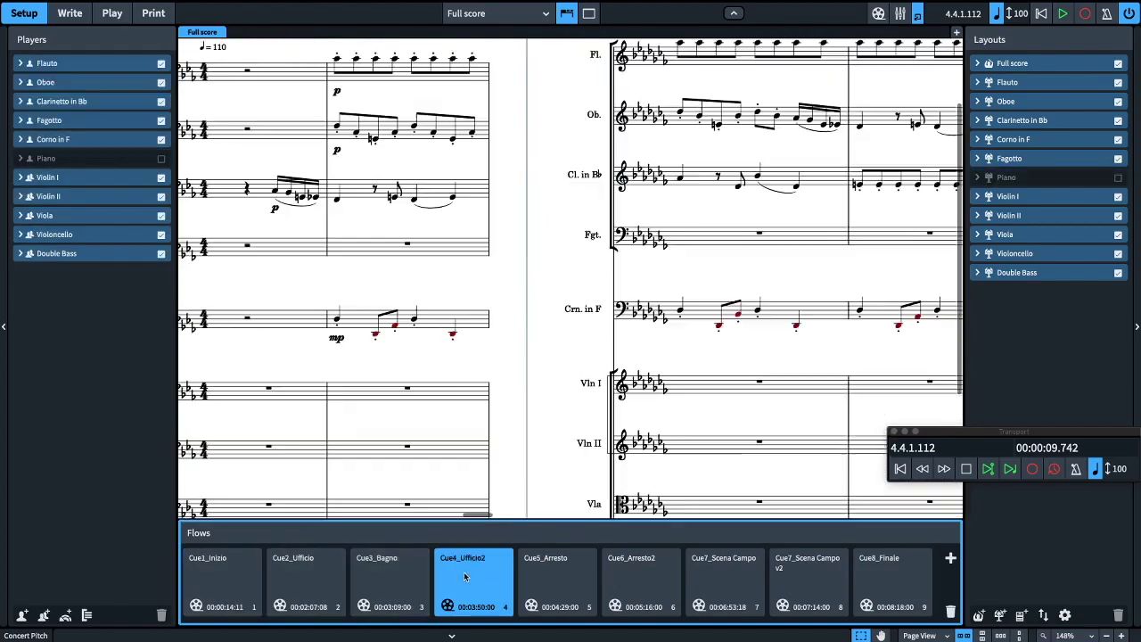
pyautogui.click(547, 576)
pyautogui.click(634, 577)
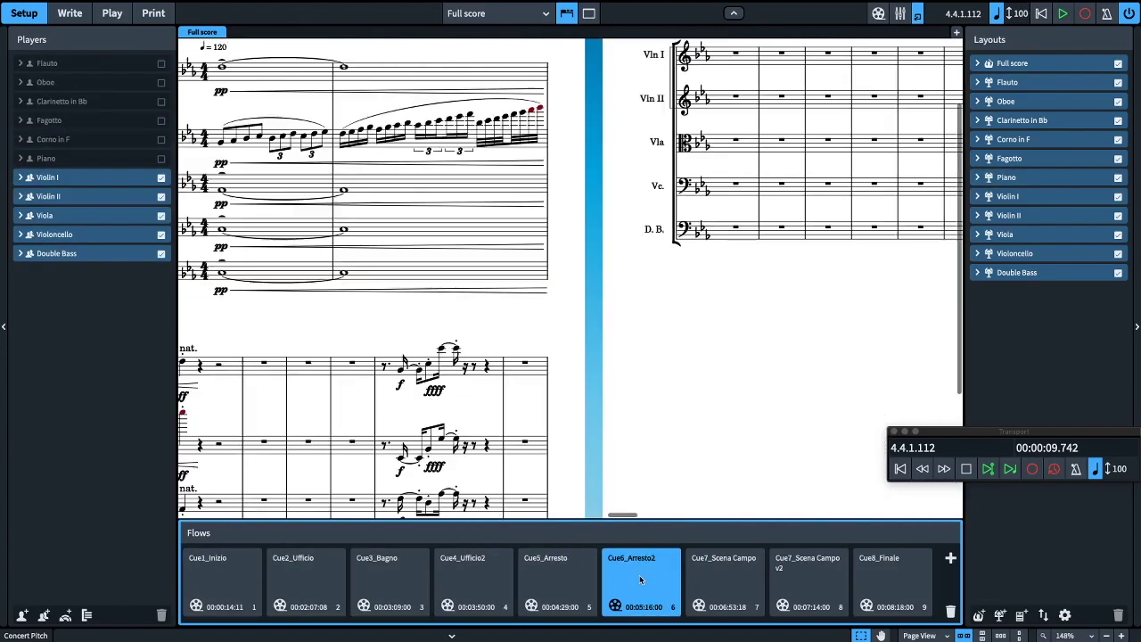
pyautogui.click(727, 575)
pyautogui.click(873, 579)
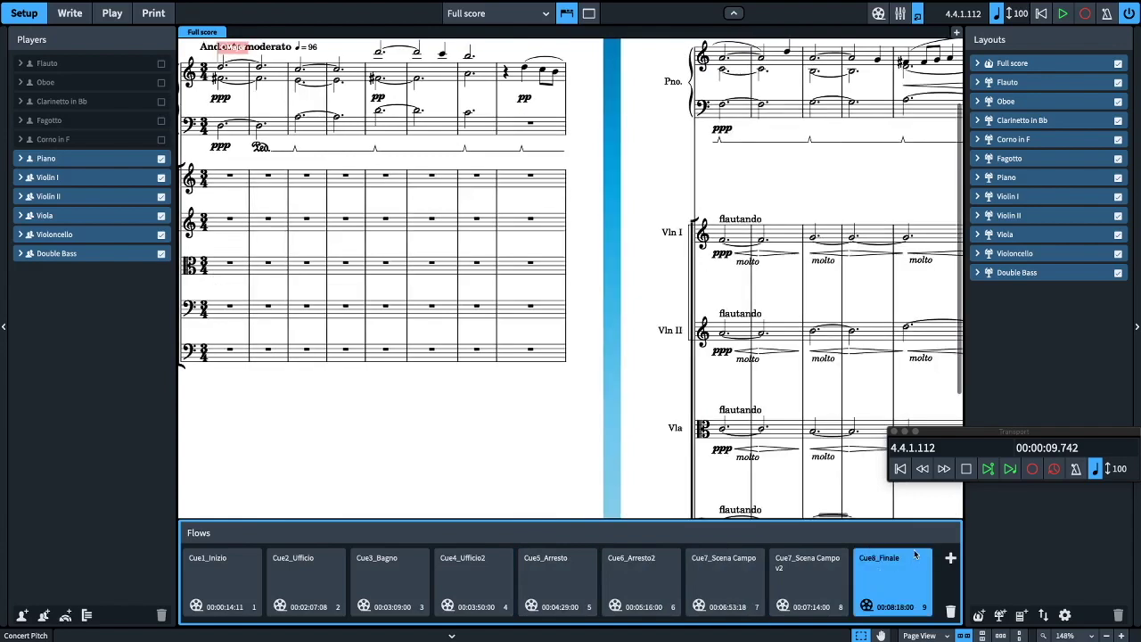
pyautogui.click(805, 584)
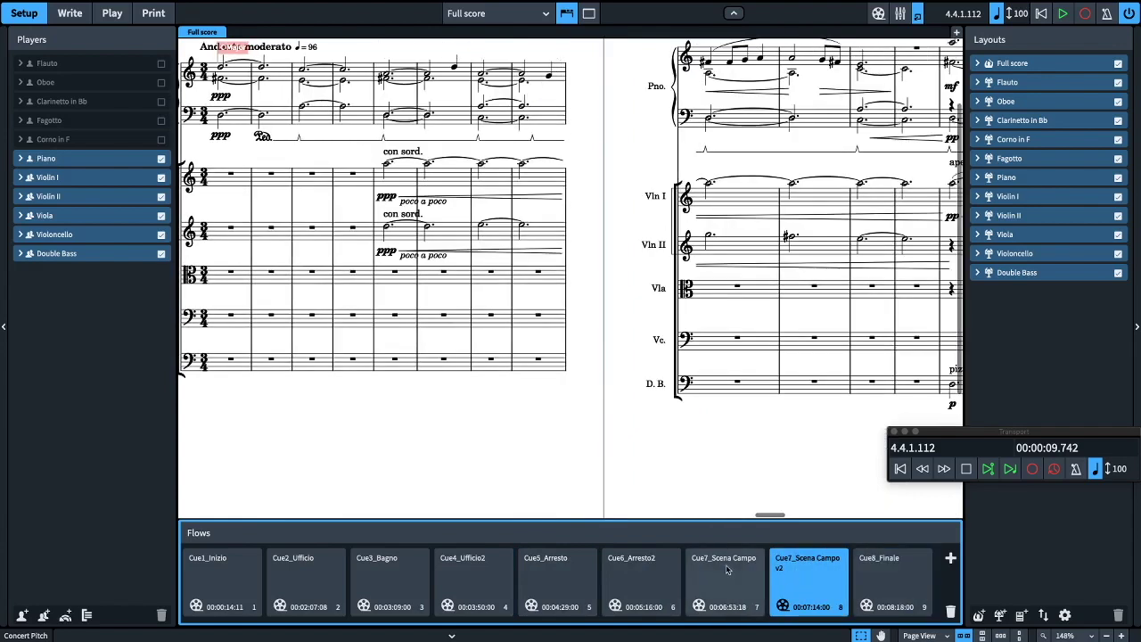
pyautogui.click(747, 584)
pyautogui.click(801, 587)
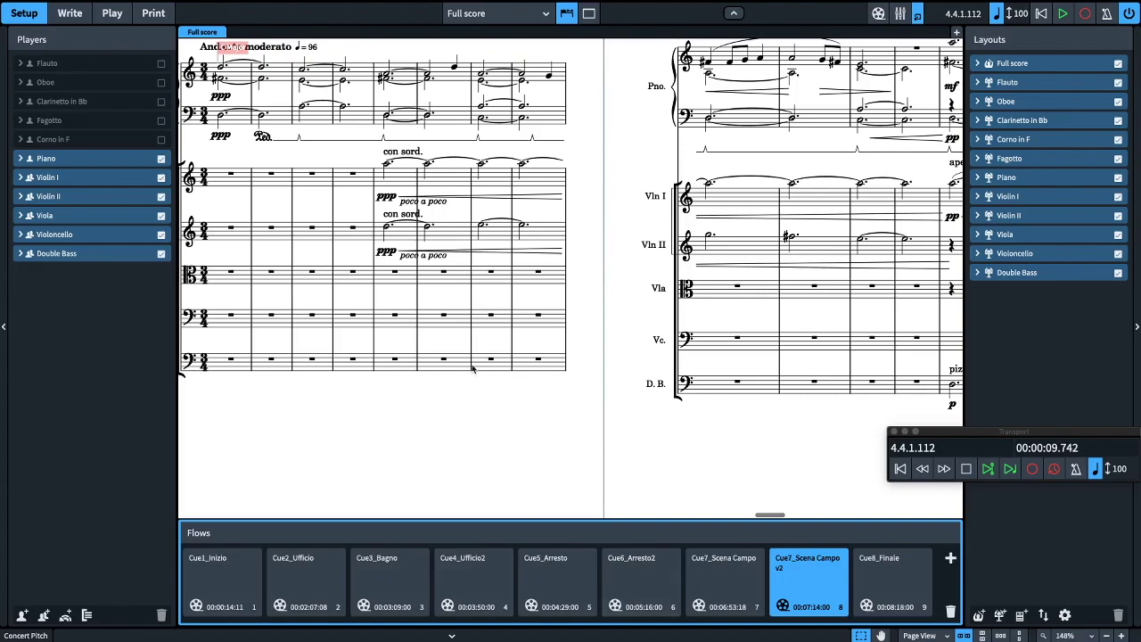
pyautogui.scroll(-3, 473, 368)
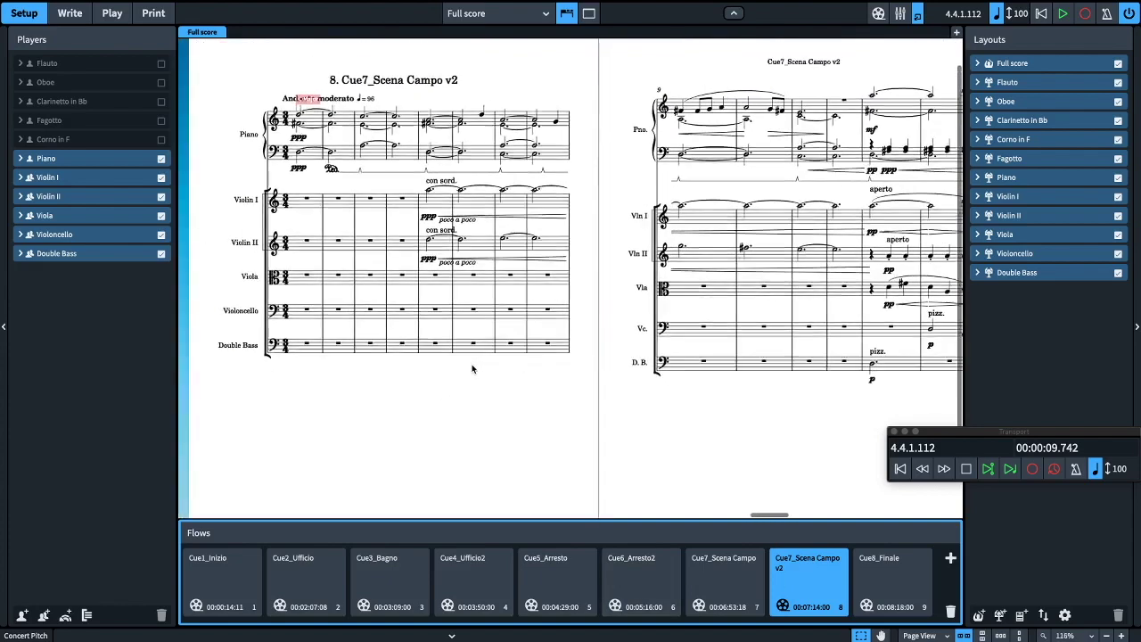
pyautogui.hscroll(-3, 472, 368)
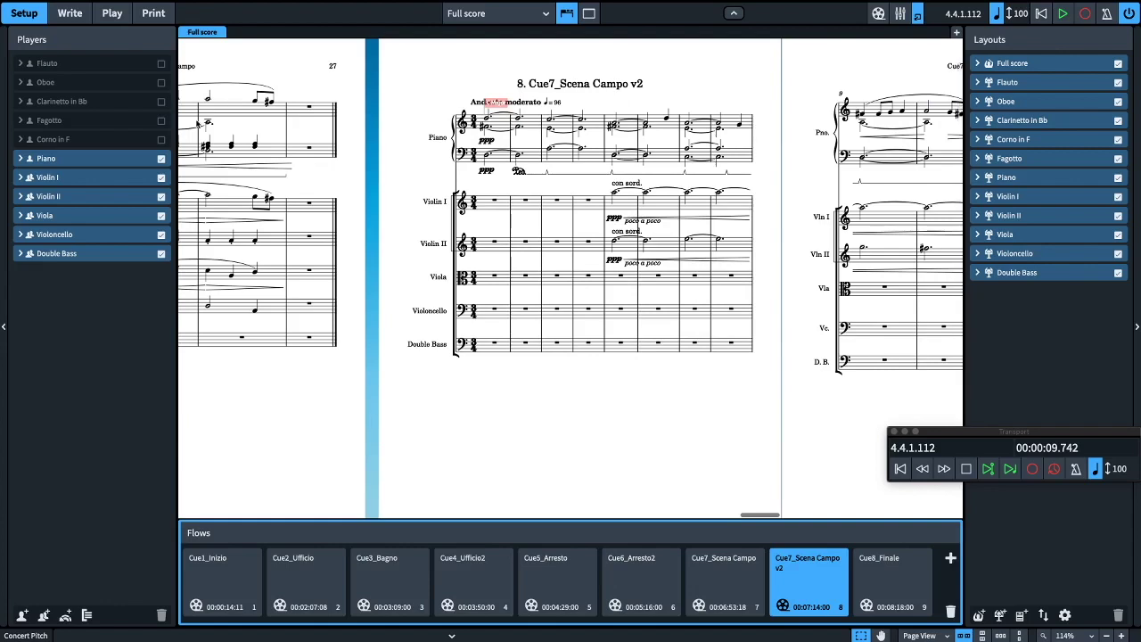
pyautogui.click(72, 12)
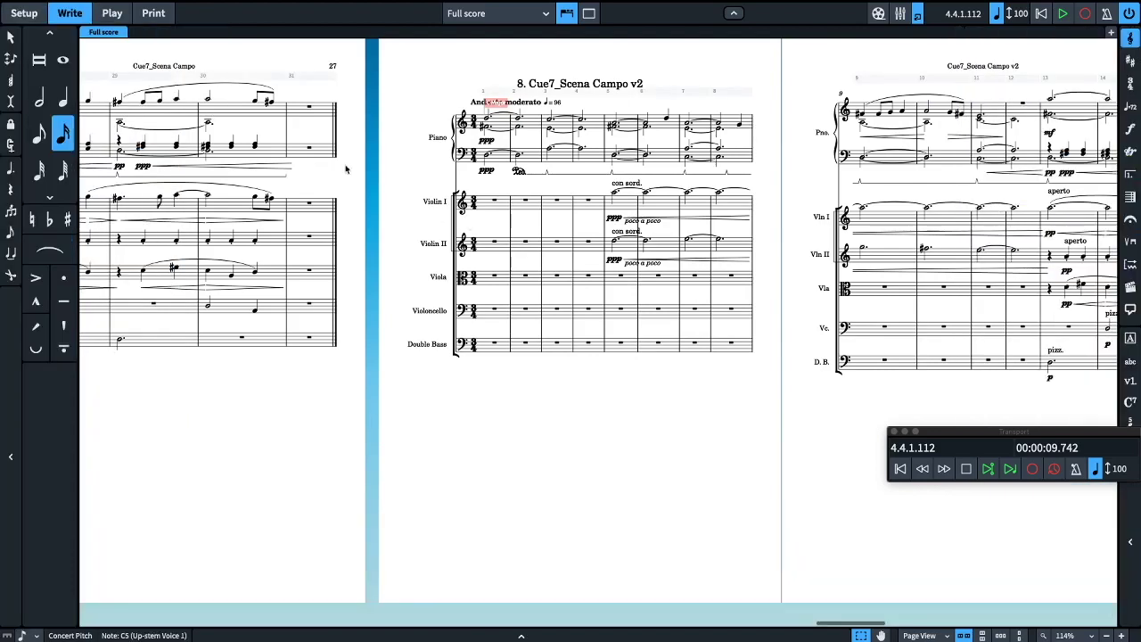
pyautogui.hscroll(-3, 371, 273)
pyautogui.hscroll(-5, 369, 273)
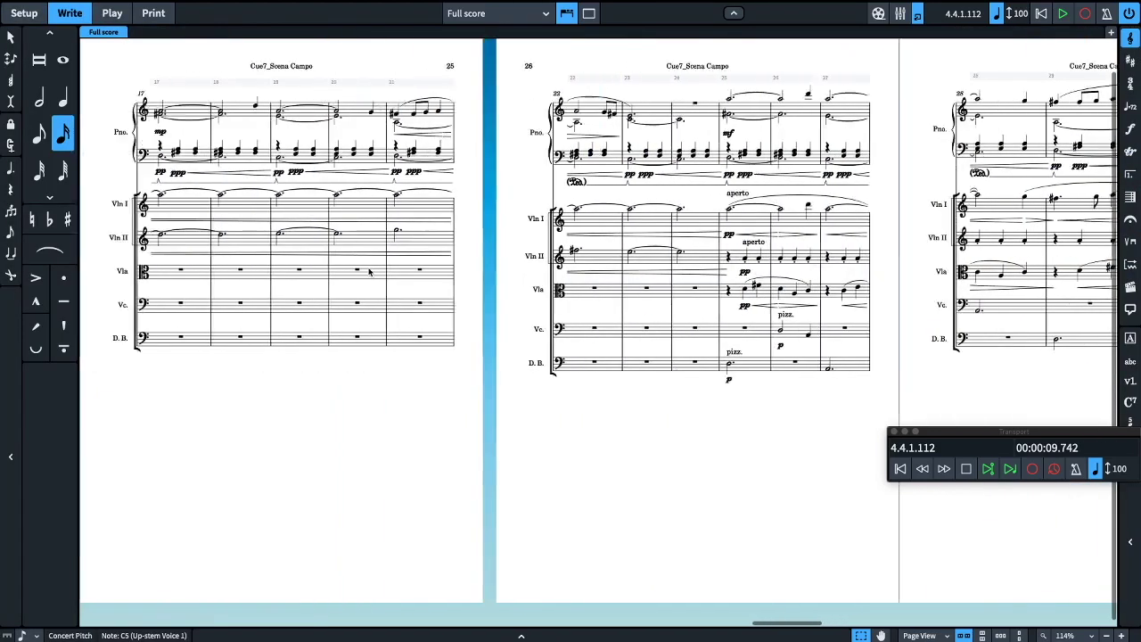
pyautogui.hscroll(-5, 383, 286)
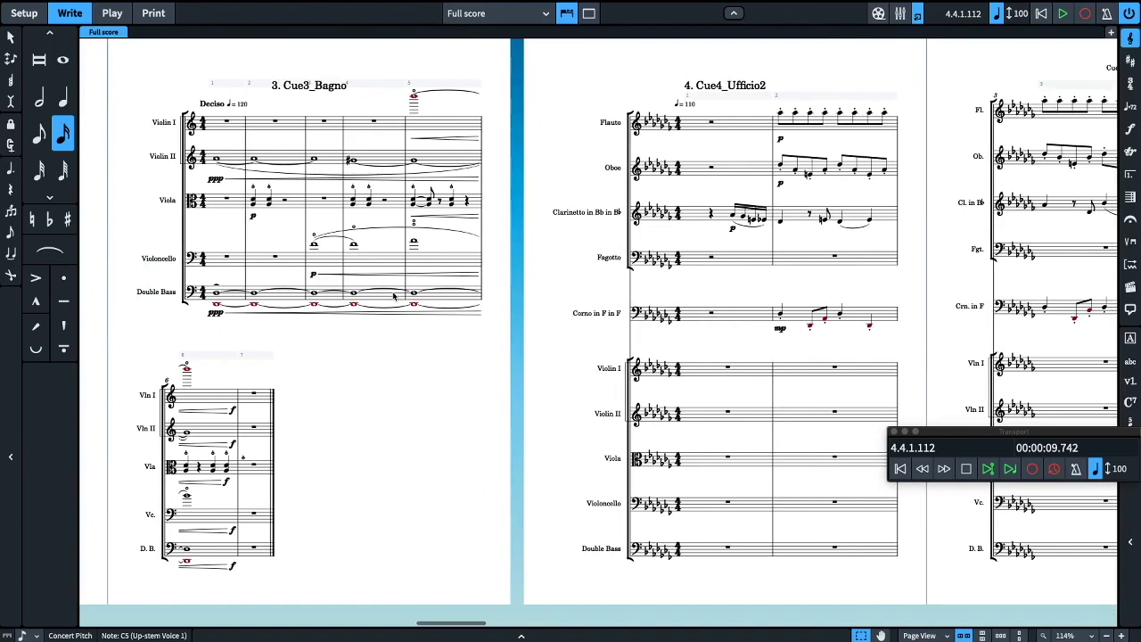
pyautogui.hscroll(-2, 375, 297)
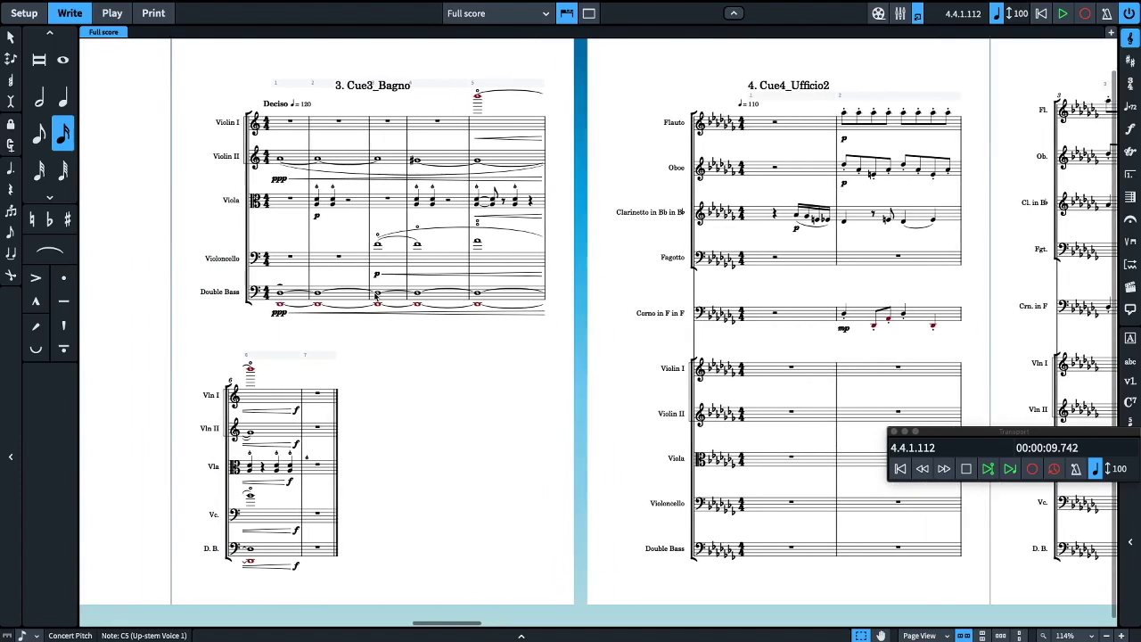
pyautogui.hscroll(-2, 375, 298)
pyautogui.hscroll(-1, 376, 298)
pyautogui.hscroll(-5, 375, 298)
pyautogui.hscroll(-5, 375, 298)
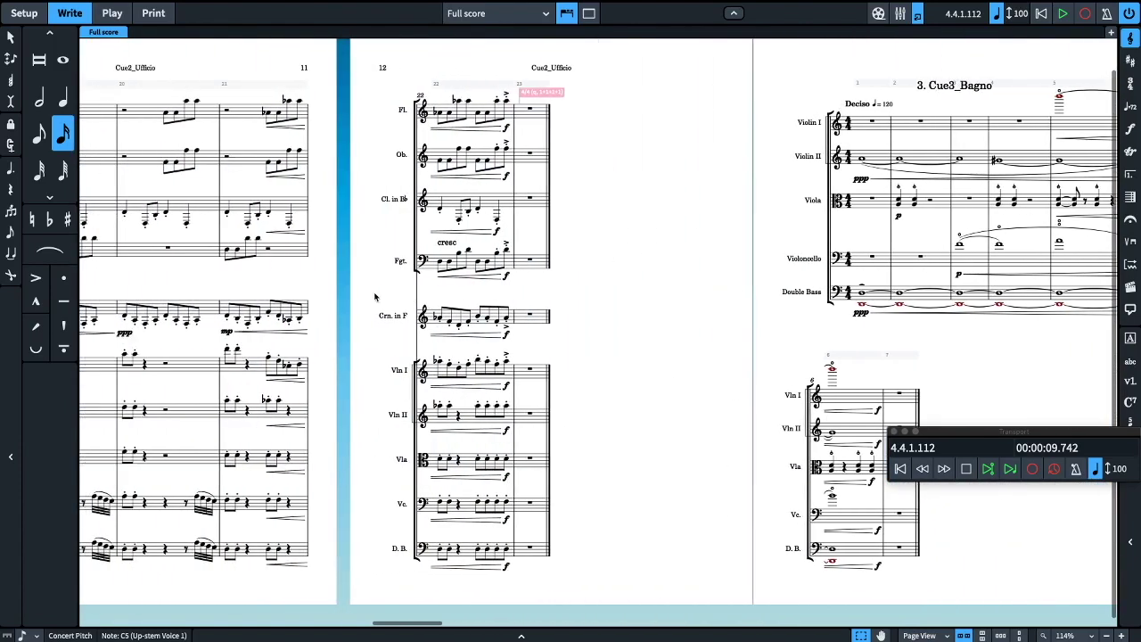
pyautogui.hscroll(-7, 376, 298)
pyautogui.hscroll(-4, 376, 298)
pyautogui.hscroll(-4, 375, 298)
pyautogui.hscroll(-4, 375, 297)
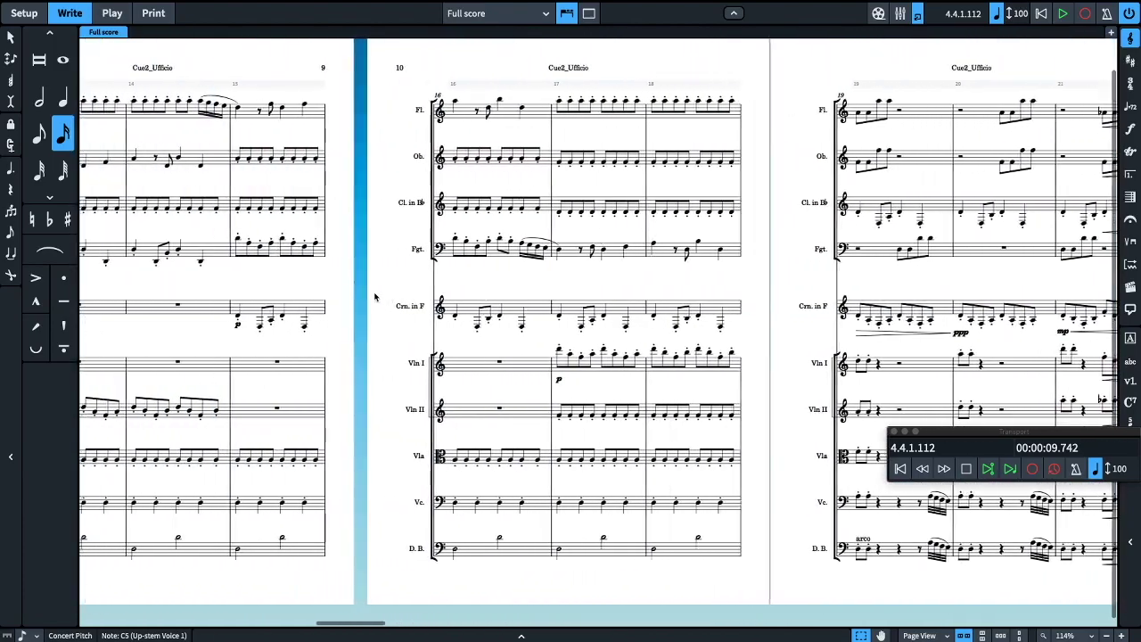
pyautogui.hscroll(-8, 375, 298)
pyautogui.hscroll(-2, 375, 298)
pyautogui.hscroll(-5, 375, 298)
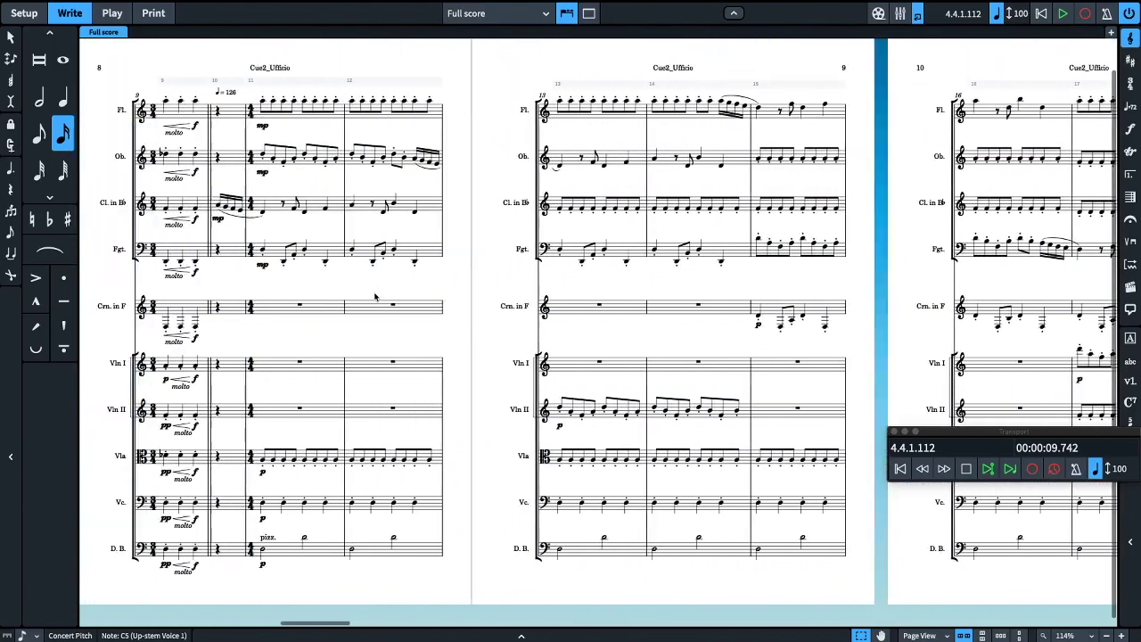
pyautogui.hscroll(-4, 375, 297)
pyautogui.hscroll(-4, 376, 297)
pyautogui.hscroll(-7, 375, 298)
pyautogui.hscroll(-3, 375, 297)
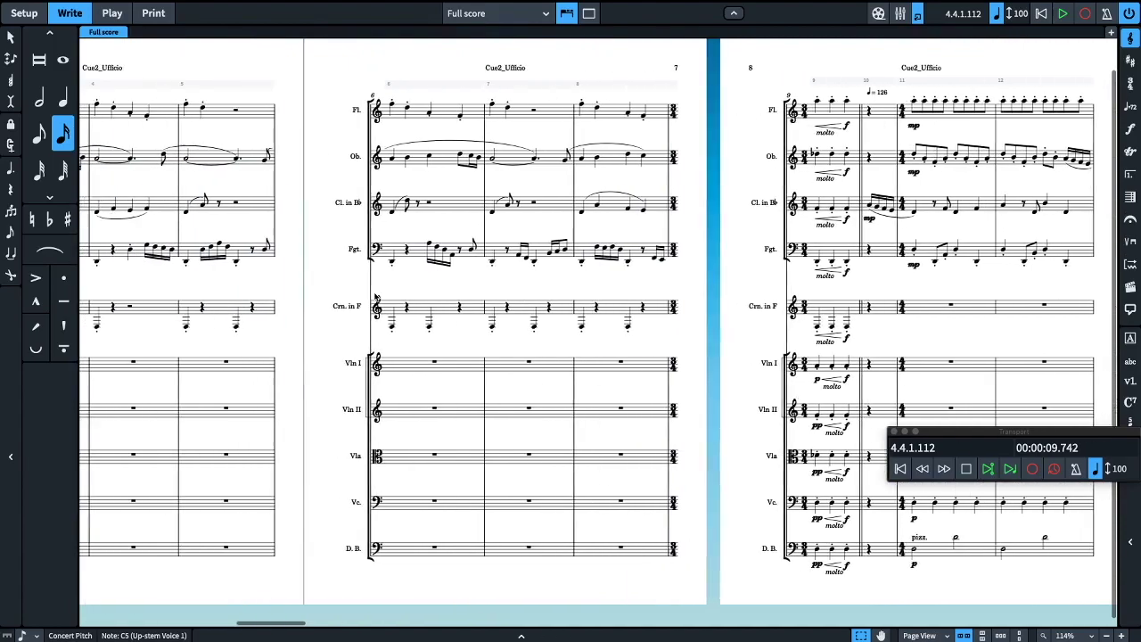
pyautogui.hscroll(-3, 375, 297)
pyautogui.hscroll(-3, 375, 298)
pyautogui.hscroll(-1, 375, 297)
pyautogui.hscroll(-5, 376, 298)
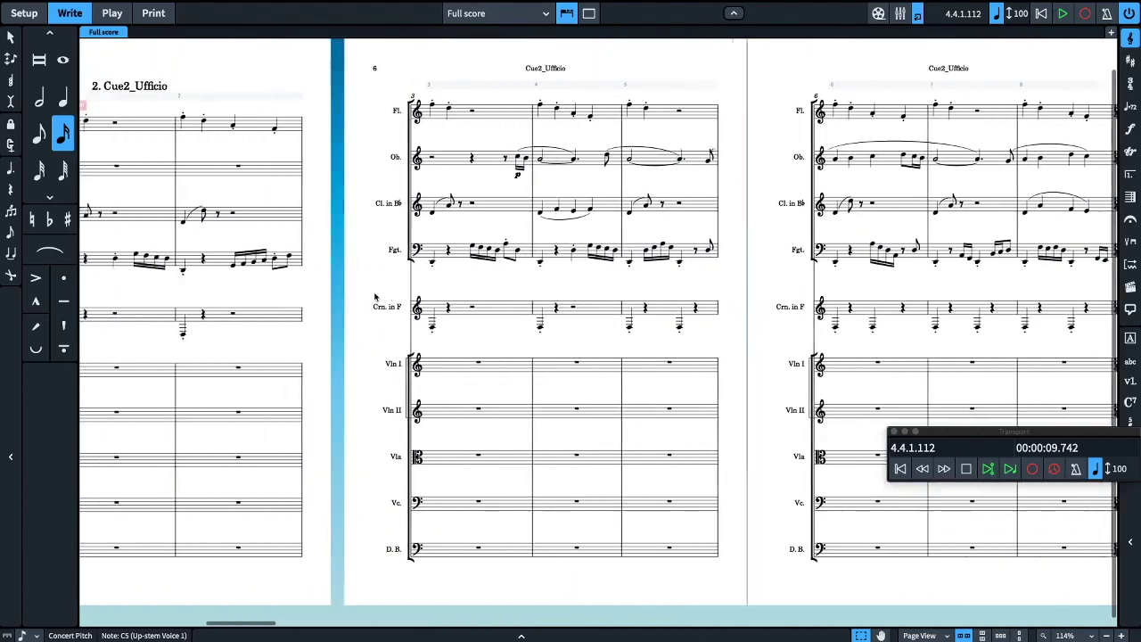
pyautogui.hscroll(-5, 375, 298)
pyautogui.scroll(-1, 376, 298)
pyautogui.hscroll(1, 375, 298)
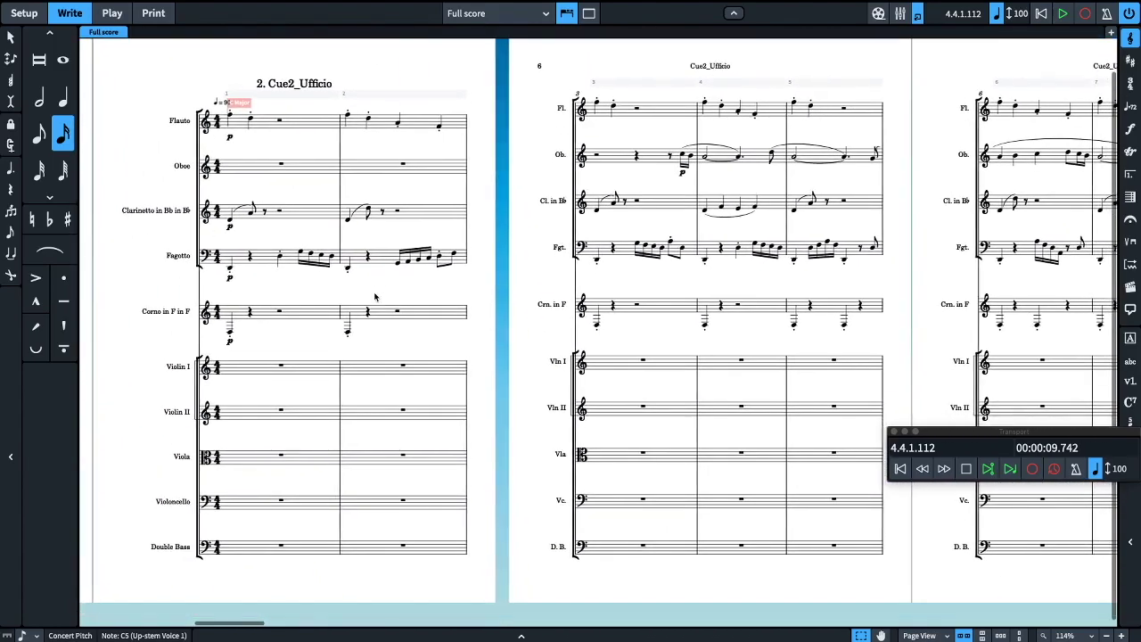
pyautogui.scroll(-1, 376, 298)
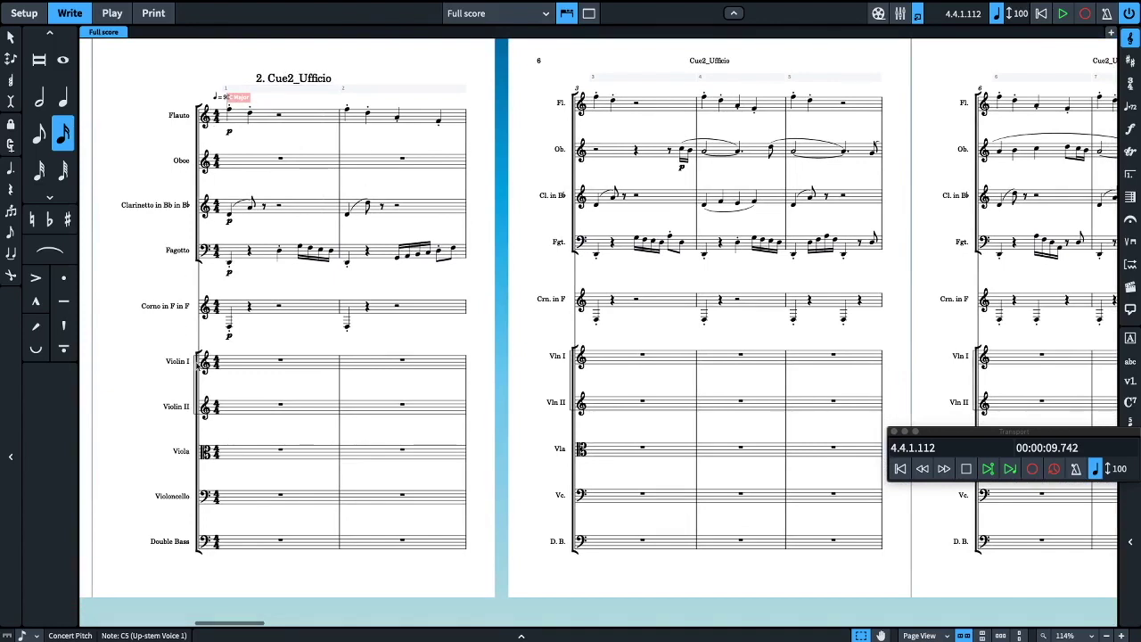
pyautogui.hscroll(1, 355, 411)
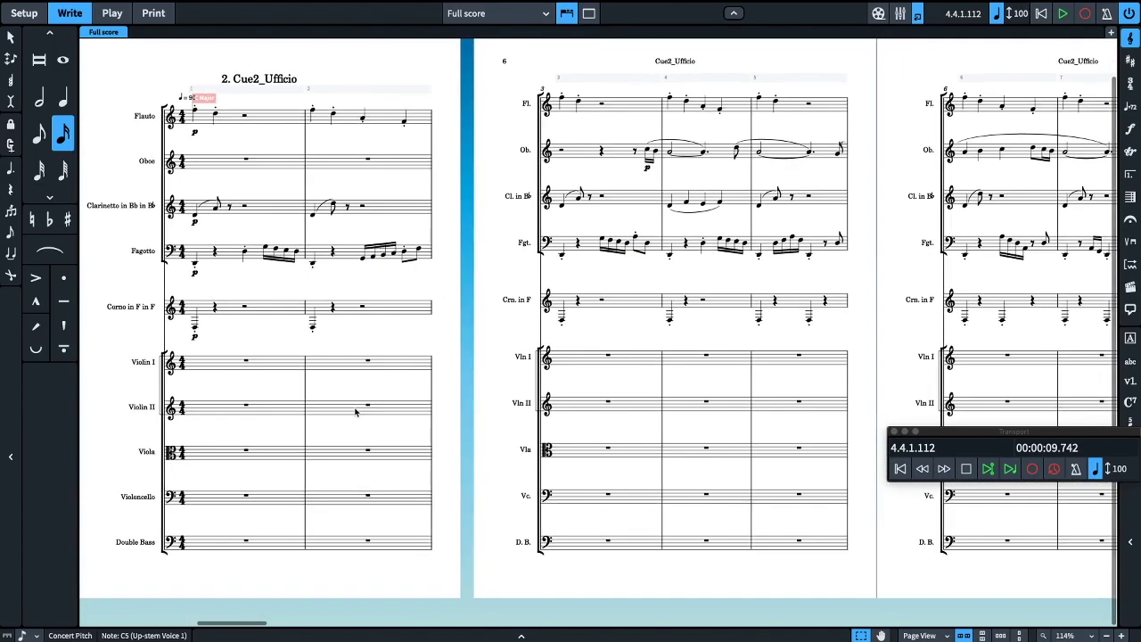
pyautogui.hscroll(2, 364, 406)
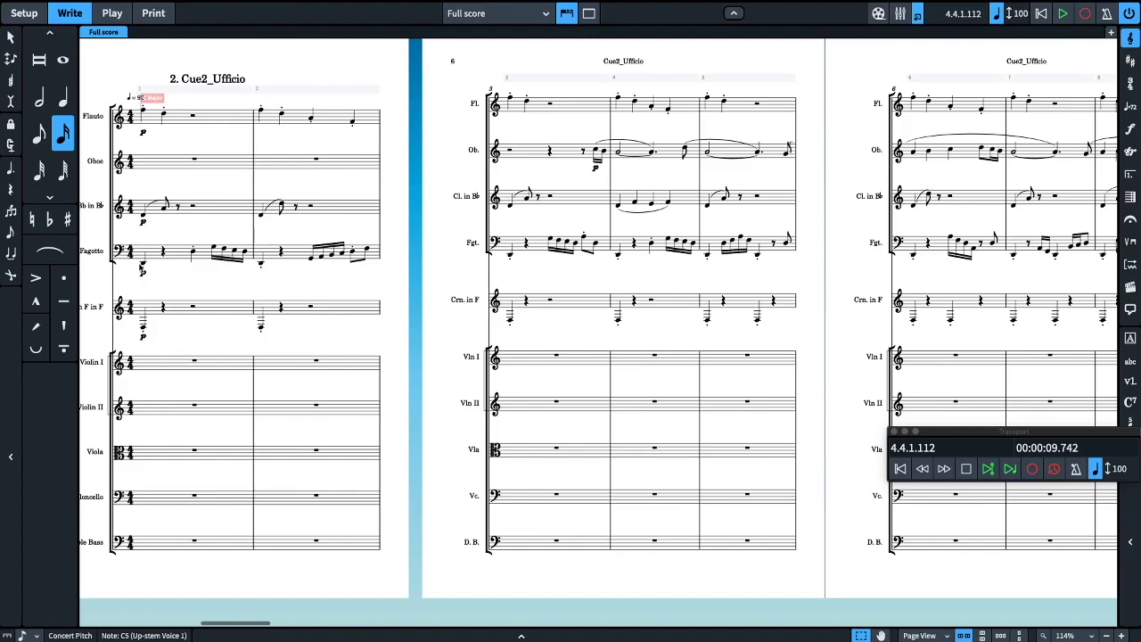
pyautogui.hscroll(3, 464, 242)
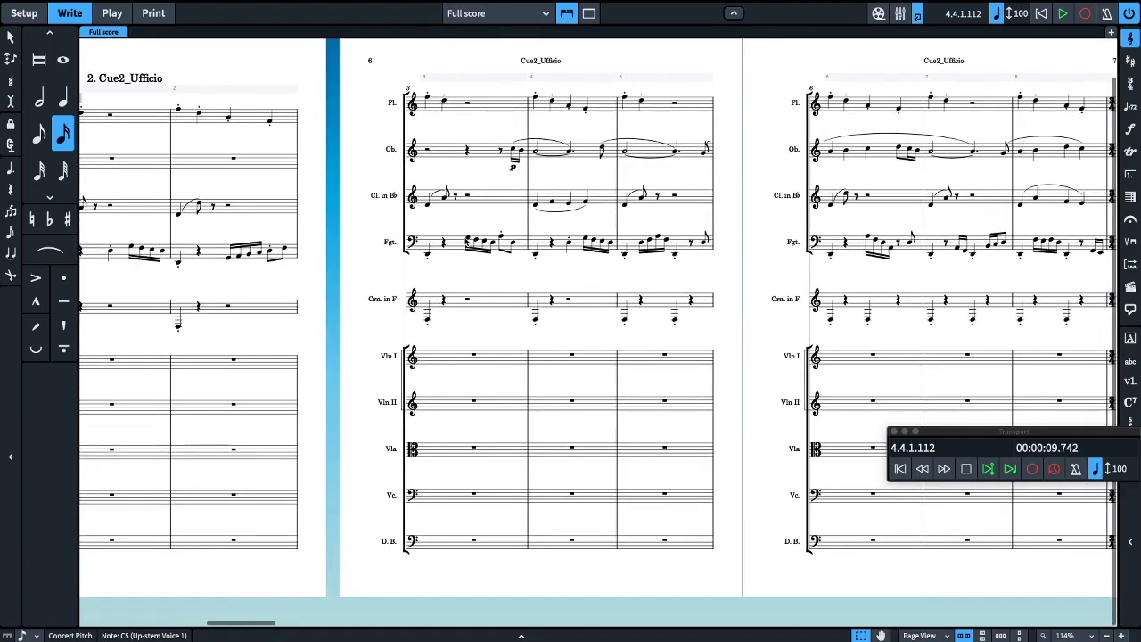
pyautogui.hscroll(2, 464, 242)
pyautogui.hscroll(2, 464, 243)
pyautogui.hscroll(3, 464, 243)
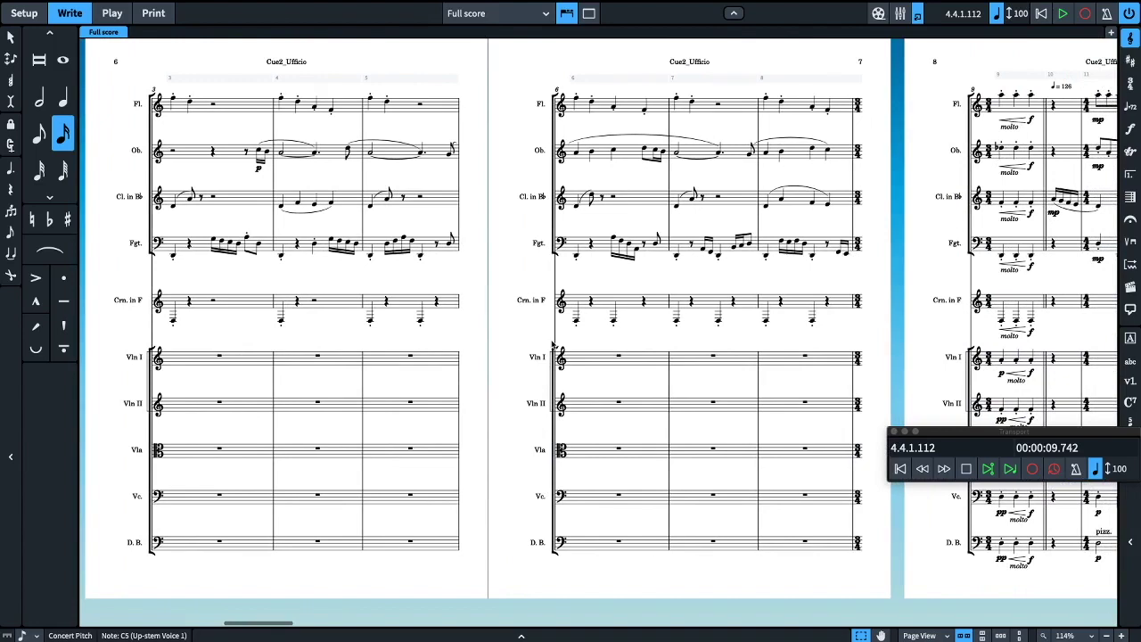
pyautogui.hscroll(-5, 301, 192)
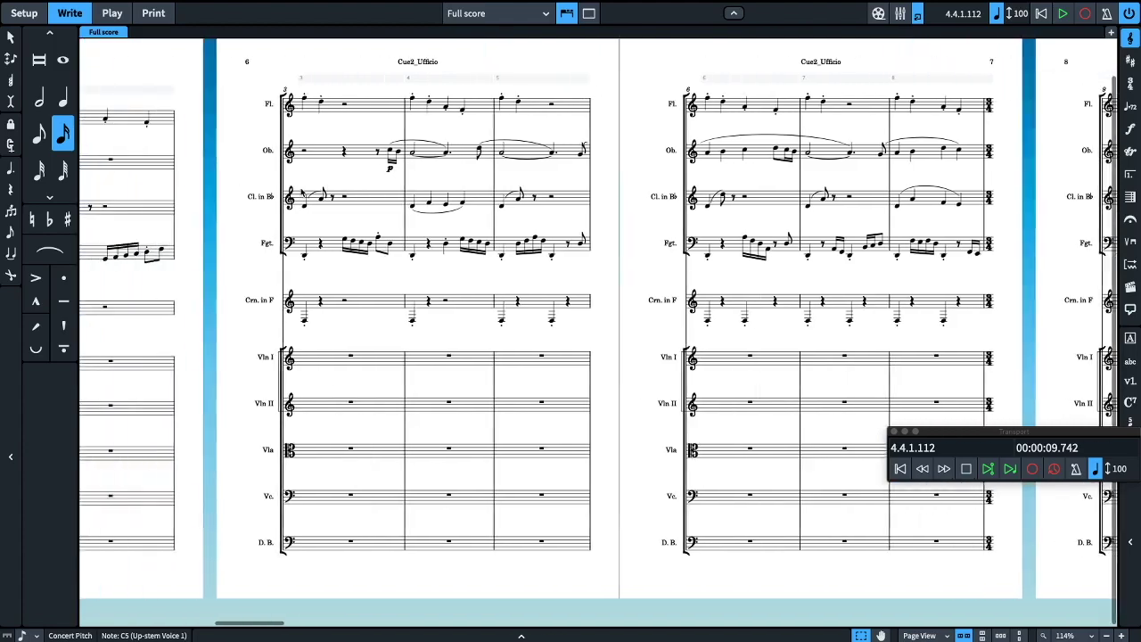
pyautogui.hscroll(-3, 301, 192)
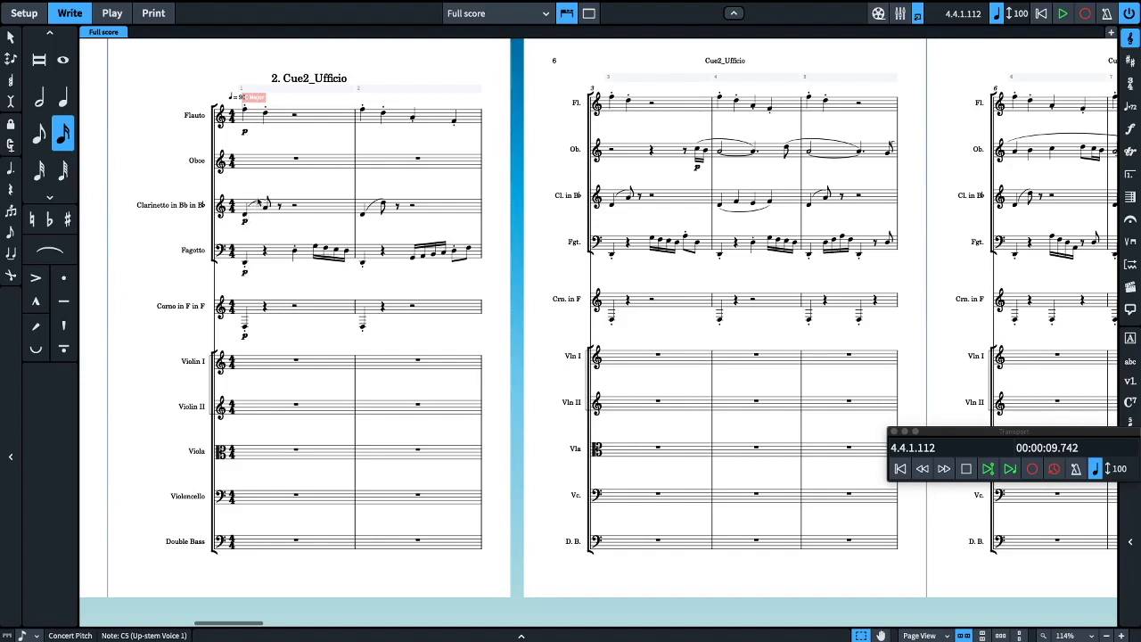
pyautogui.hscroll(5, 537, 285)
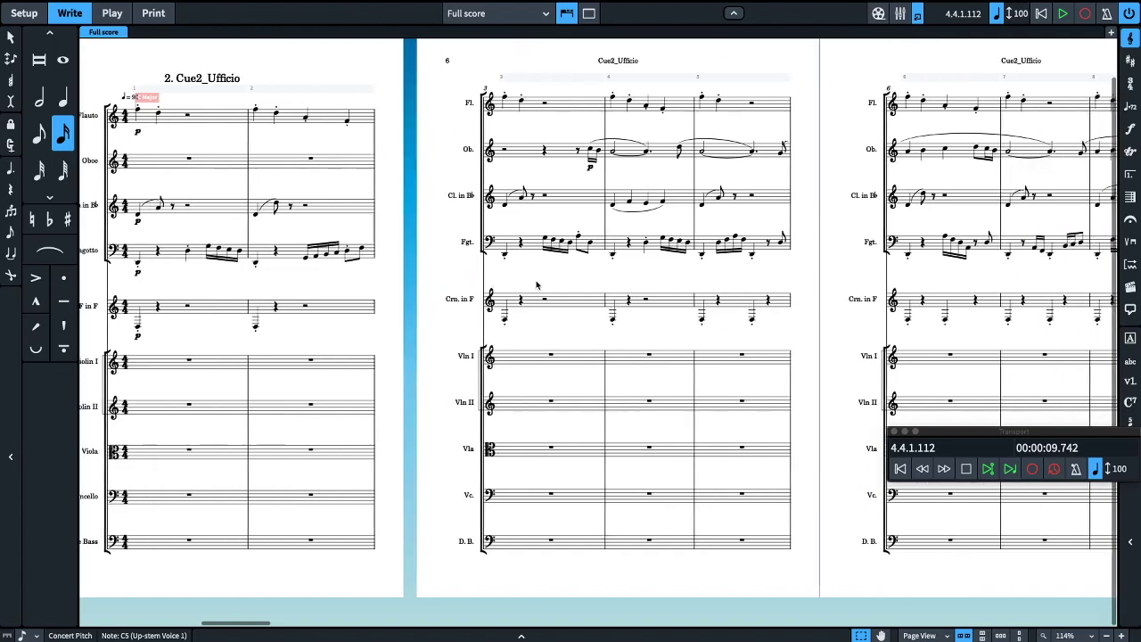
pyautogui.hscroll(2, 536, 285)
pyautogui.hscroll(5, 536, 285)
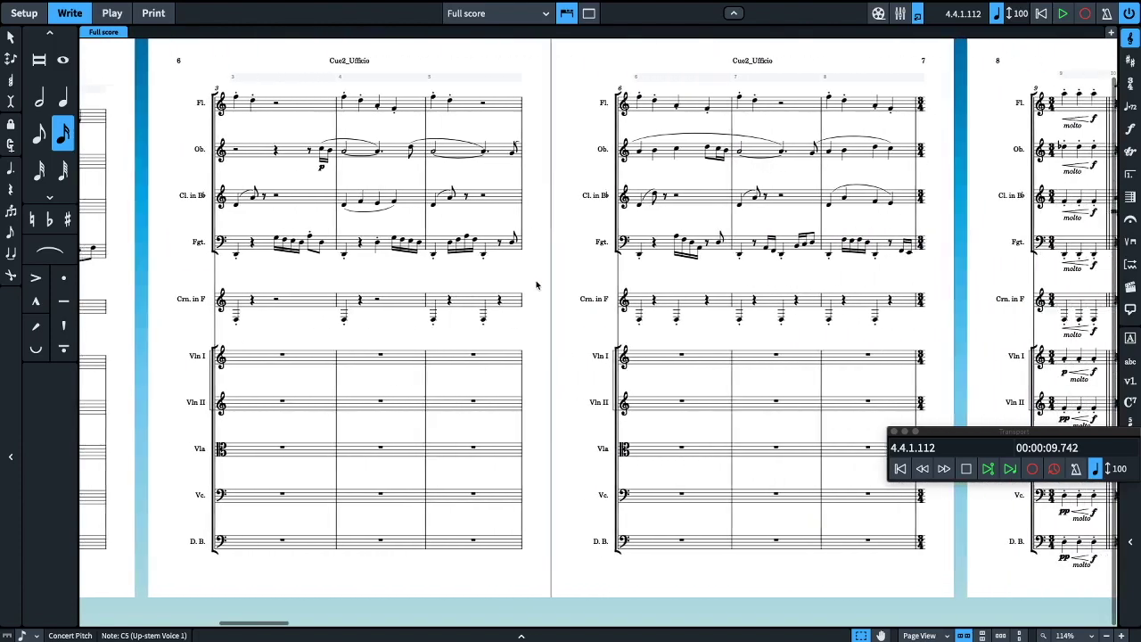
pyautogui.hscroll(4, 537, 285)
pyautogui.hscroll(3, 537, 285)
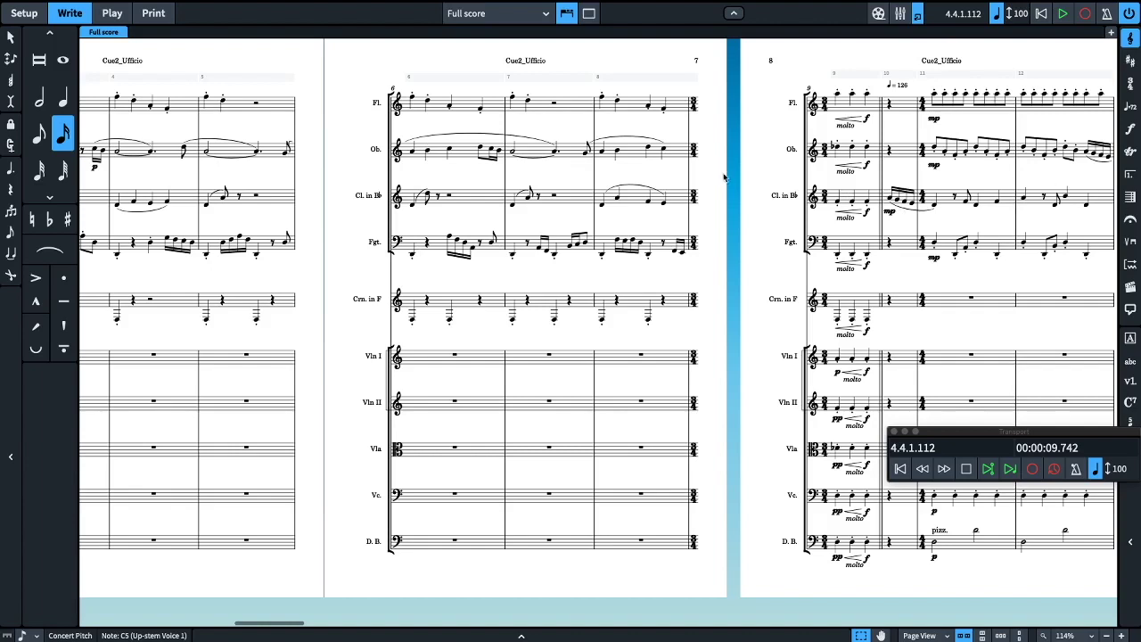
pyautogui.hscroll(2, 611, 222)
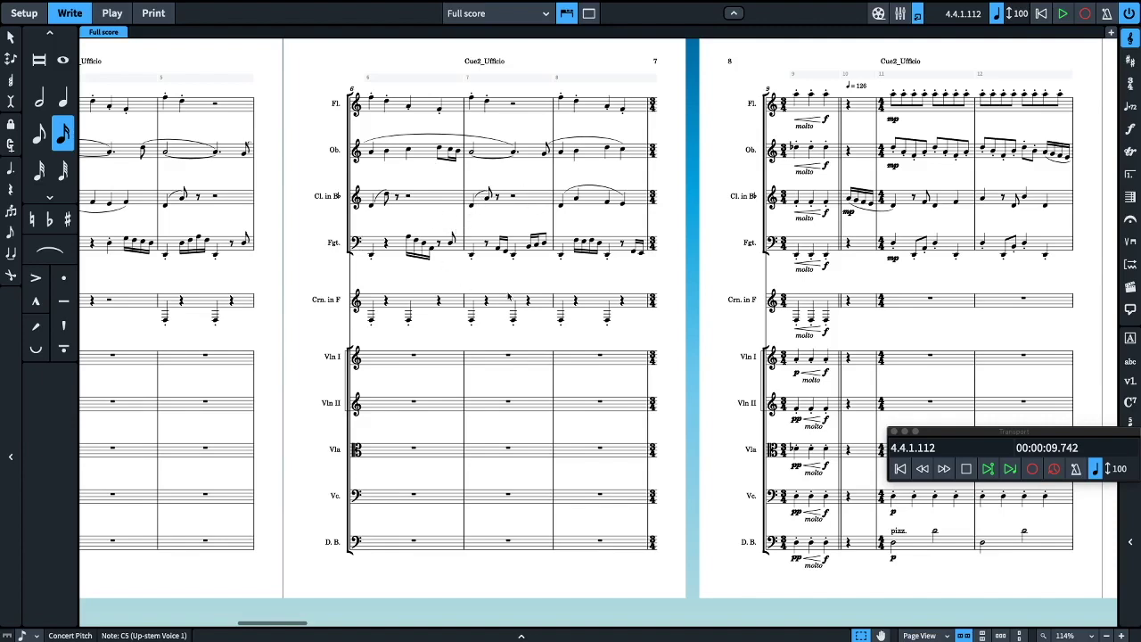
pyautogui.hscroll(5, 509, 297)
pyautogui.hscroll(1, 509, 296)
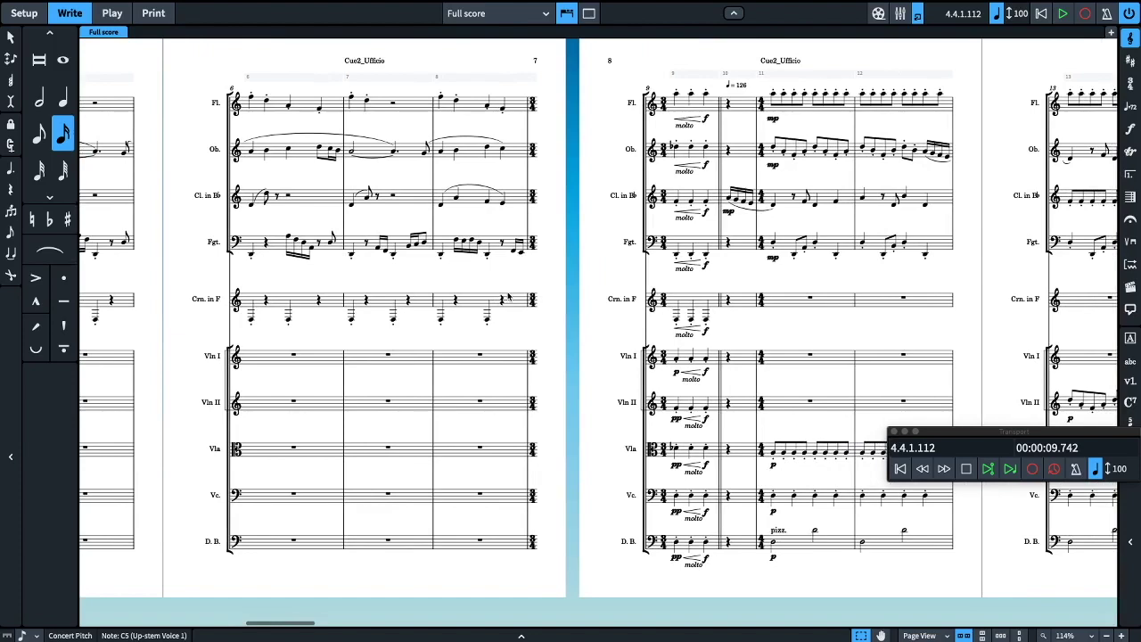
pyautogui.hscroll(2, 444, 295)
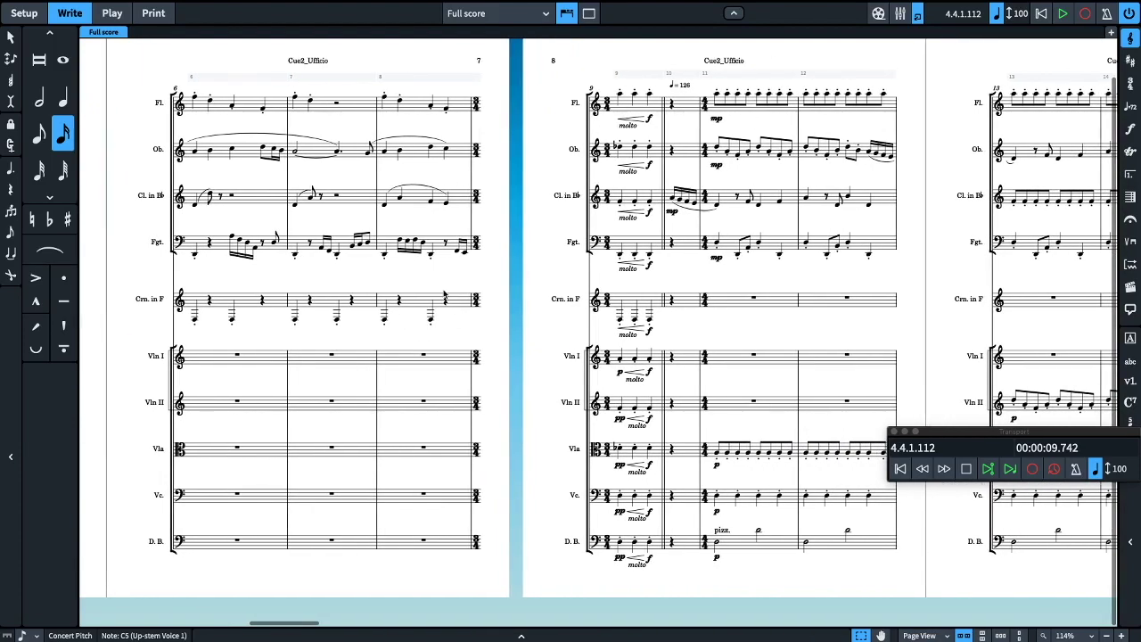
pyautogui.hscroll(2, 444, 294)
# Scroll right and down through the full score pages.
pyautogui.hscroll(4, 444, 294)
pyautogui.hscroll(2, 444, 294)
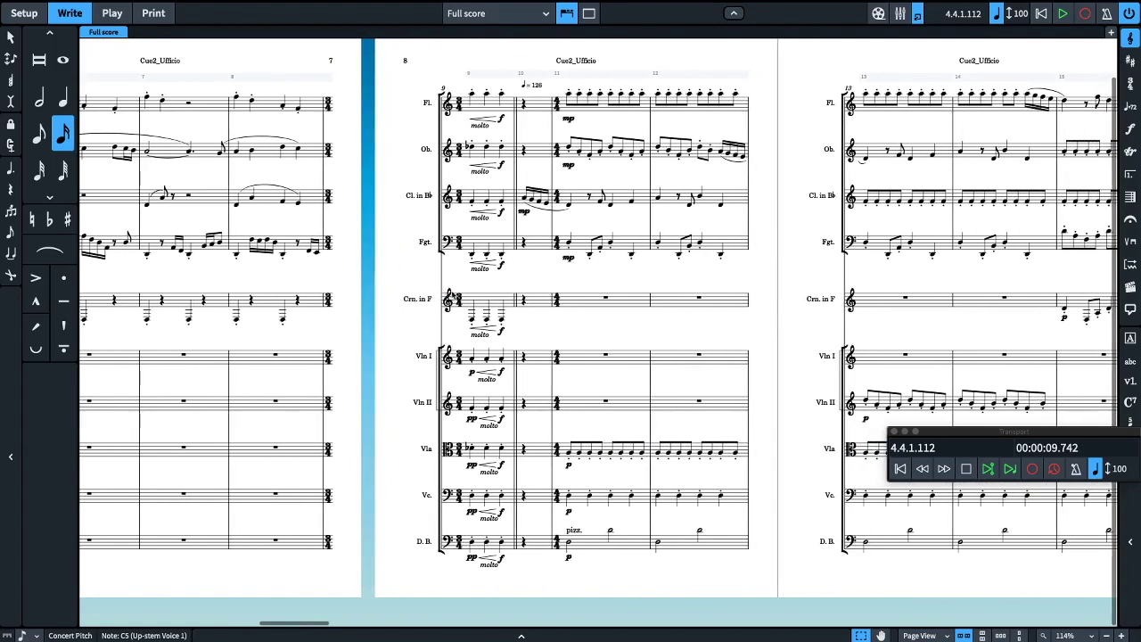
pyautogui.hscroll(1, 338, 250)
pyautogui.hscroll(3, 338, 249)
pyautogui.hscroll(2, 338, 250)
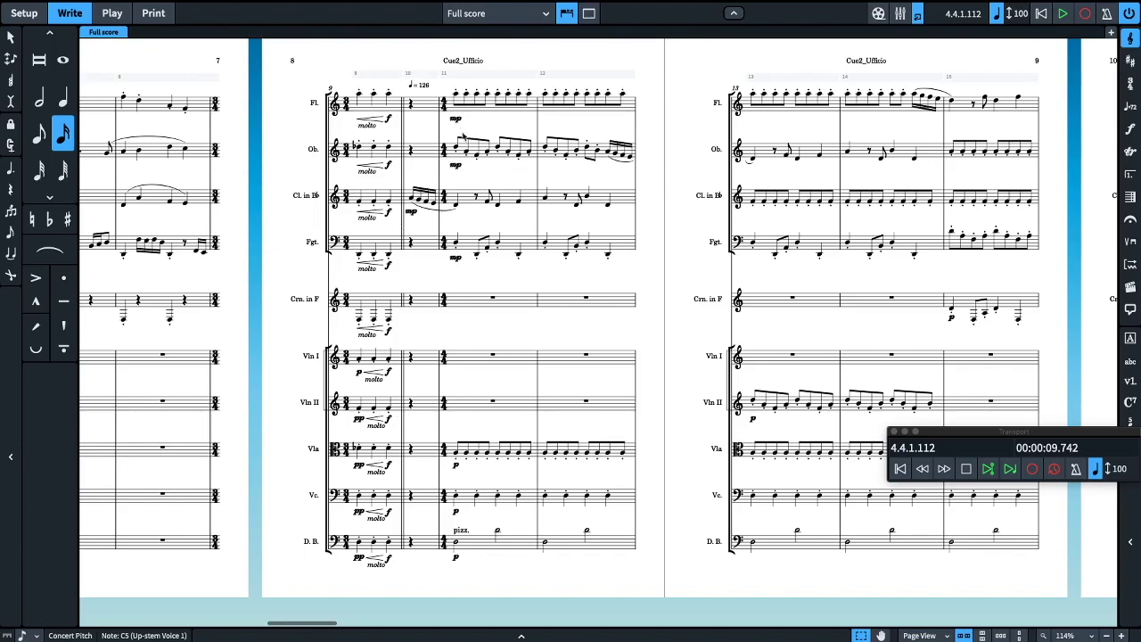
pyautogui.hscroll(-2, 456, 186)
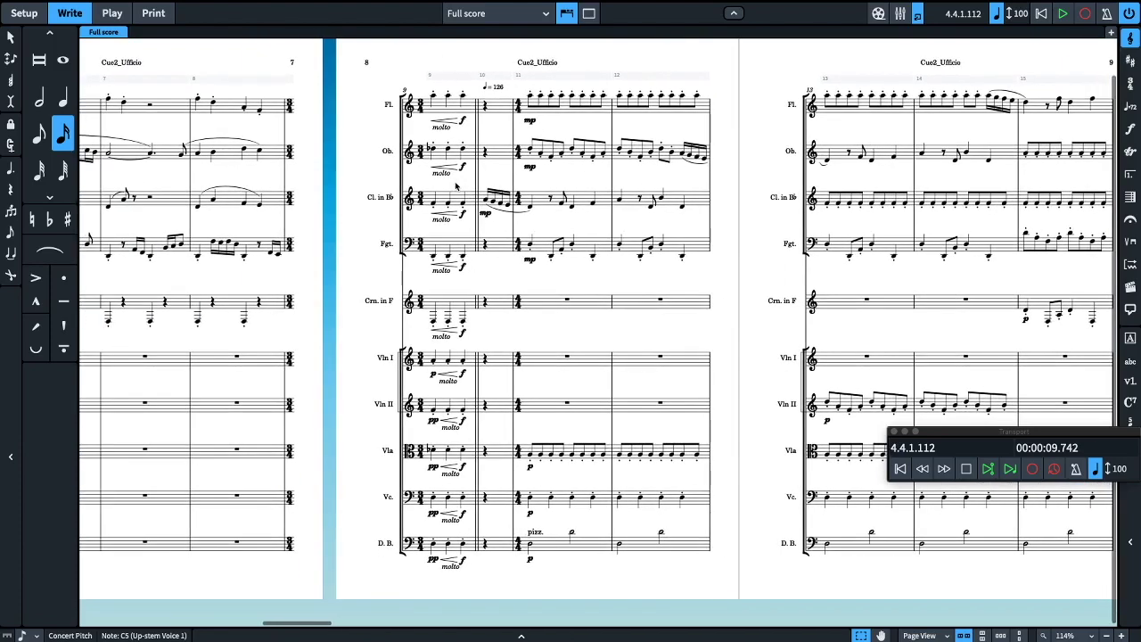
pyautogui.scroll(-1, 455, 185)
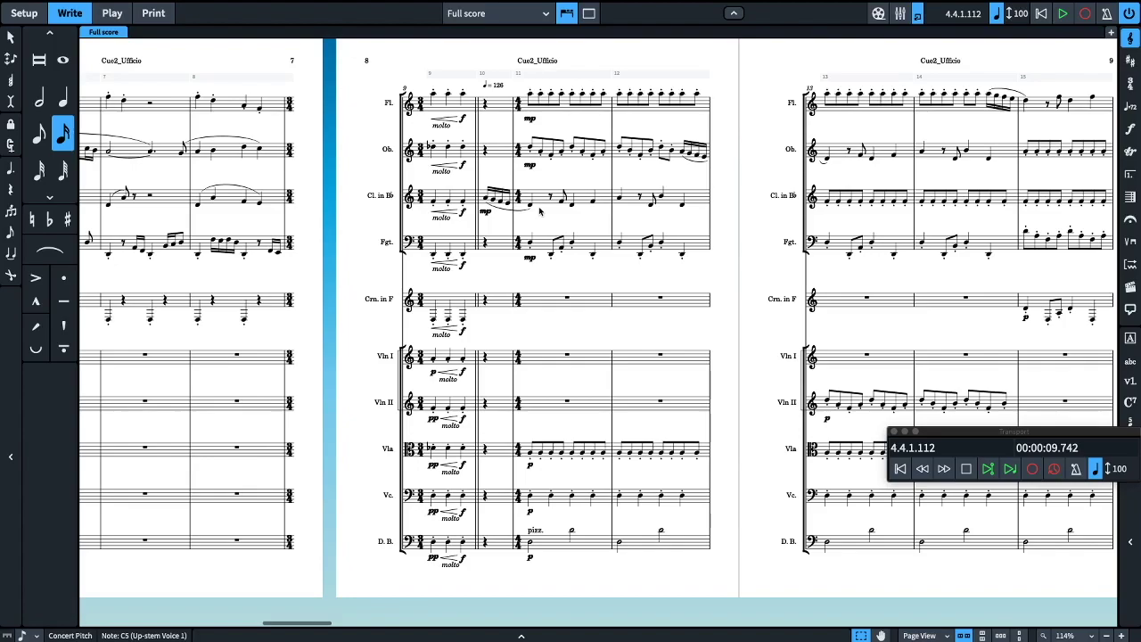
pyautogui.scroll(-2, 539, 211)
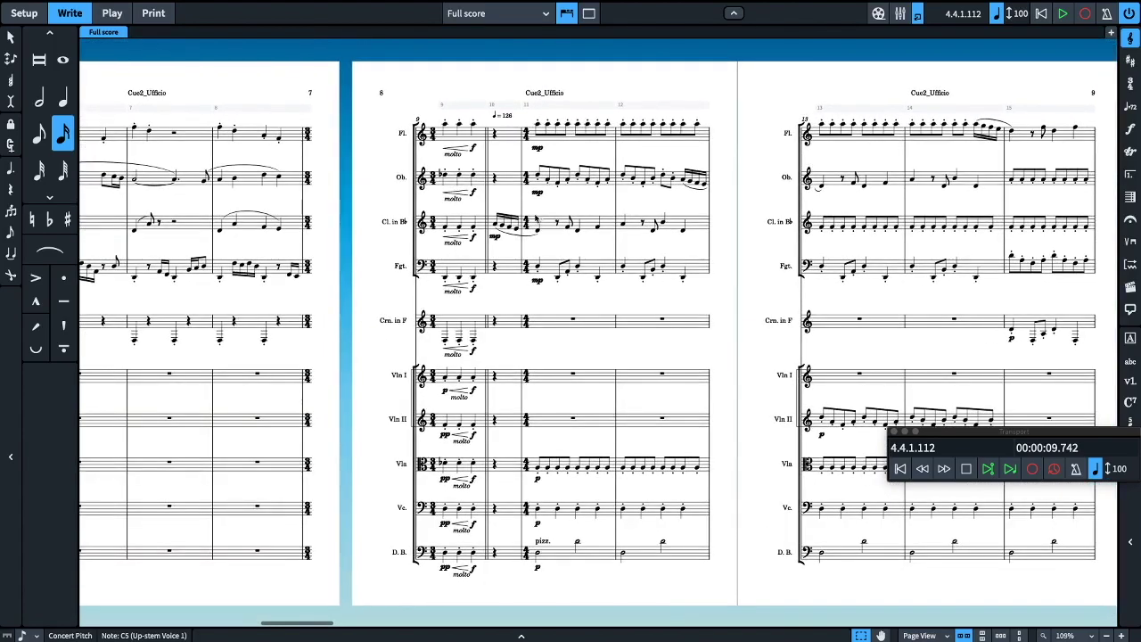
# Scroll back left to Cue2_Ufficio's opening page, then switch to Play mode.
pyautogui.hscroll(1, 604, 154)
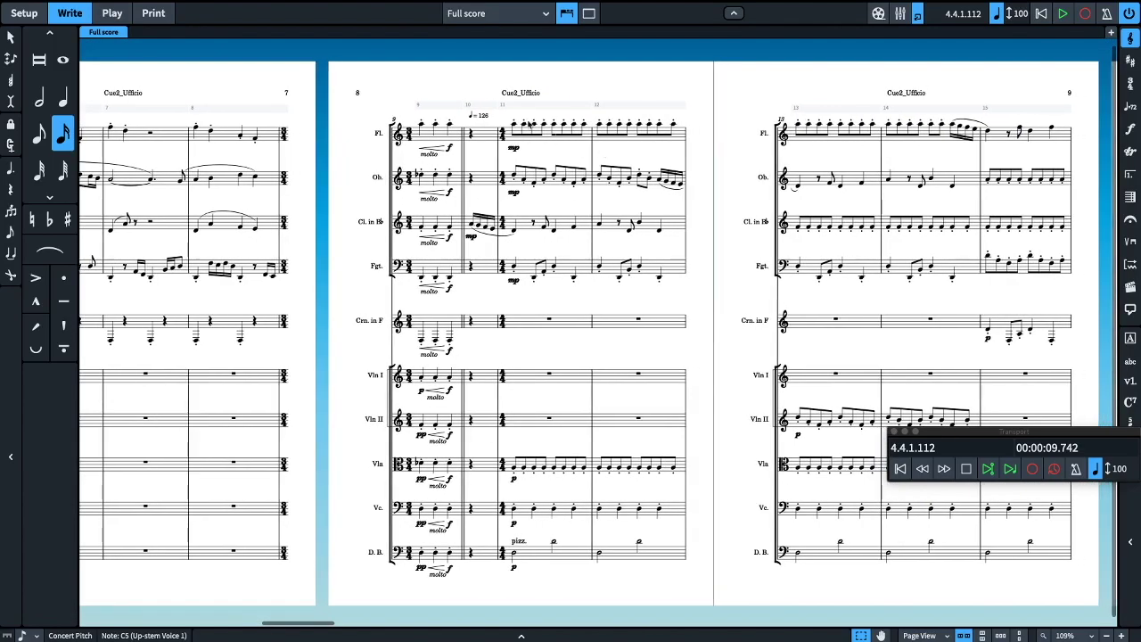
pyautogui.hscroll(5, 594, 151)
pyautogui.hscroll(-3, 593, 152)
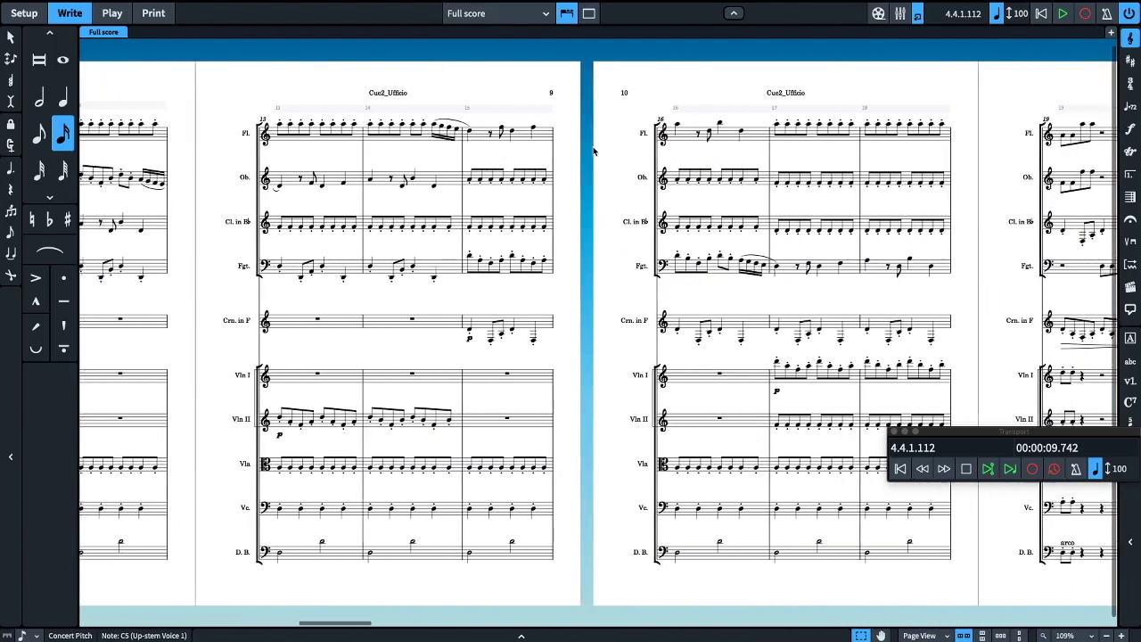
pyautogui.hscroll(-2, 594, 151)
pyautogui.hscroll(-2, 593, 151)
pyautogui.hscroll(-3, 594, 152)
pyautogui.hscroll(-3, 593, 152)
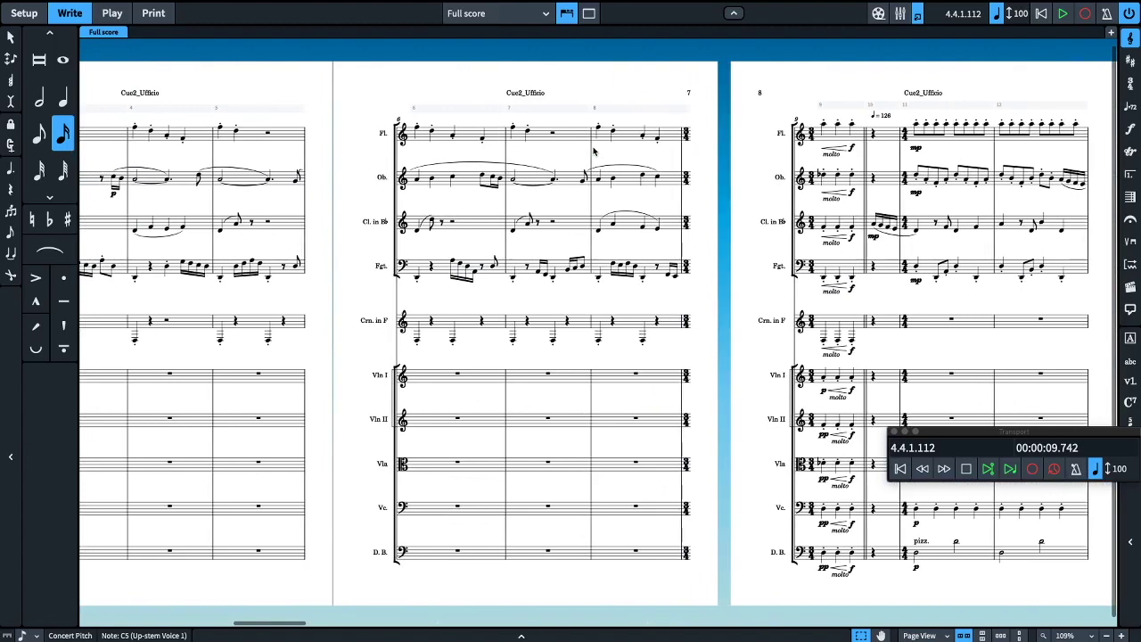
pyautogui.hscroll(-1, 593, 152)
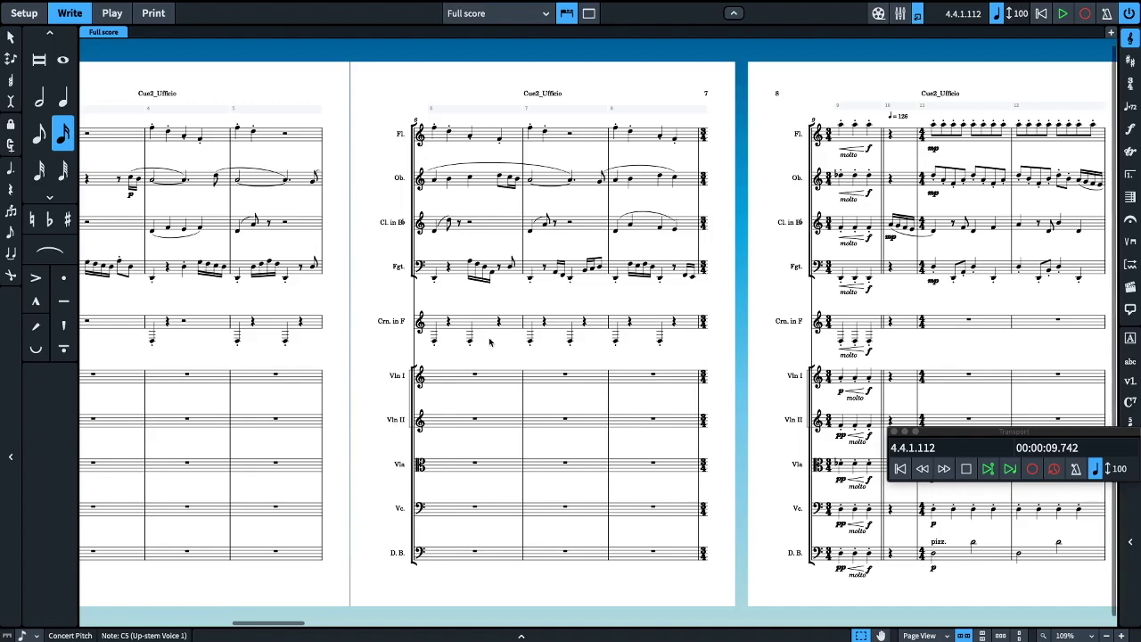
pyautogui.hscroll(-10, 490, 341)
pyautogui.hscroll(-10, 490, 341)
pyautogui.hscroll(-3, 489, 341)
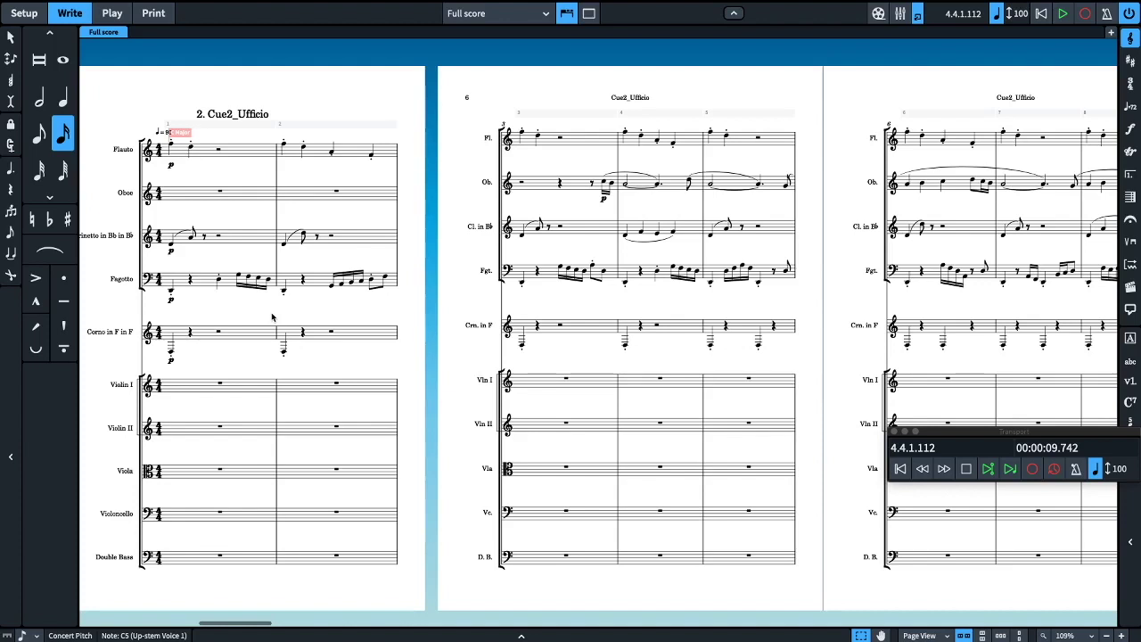
pyautogui.click(111, 18)
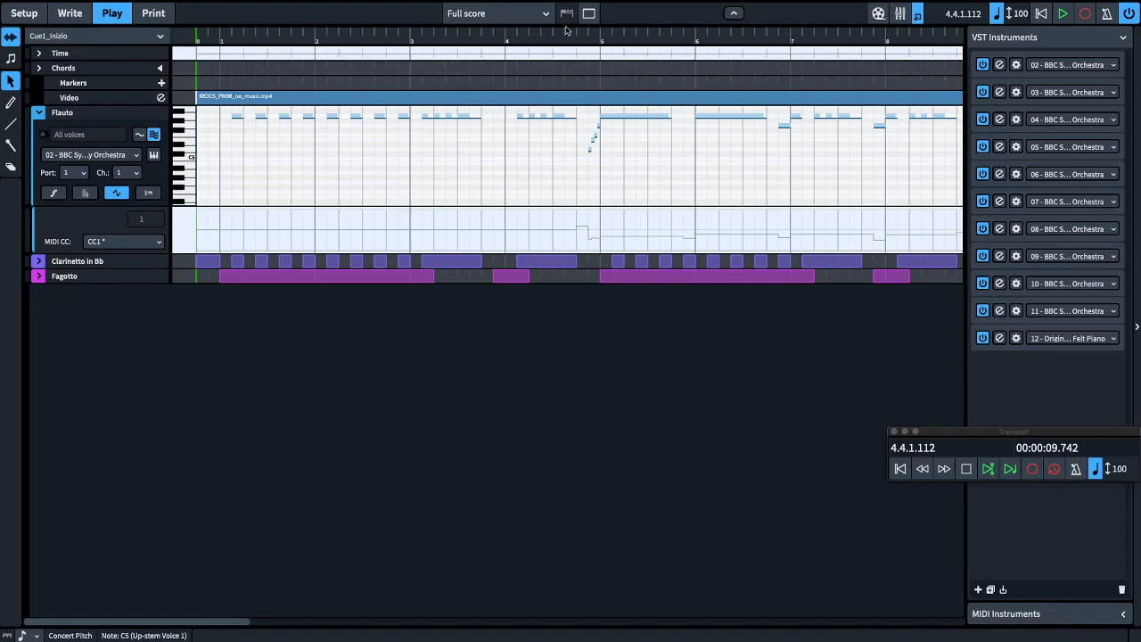
# Collapse the Flauto track, select Cue2_Ufficio from the flow list, and expand Flauto again.
pyautogui.click(39, 113)
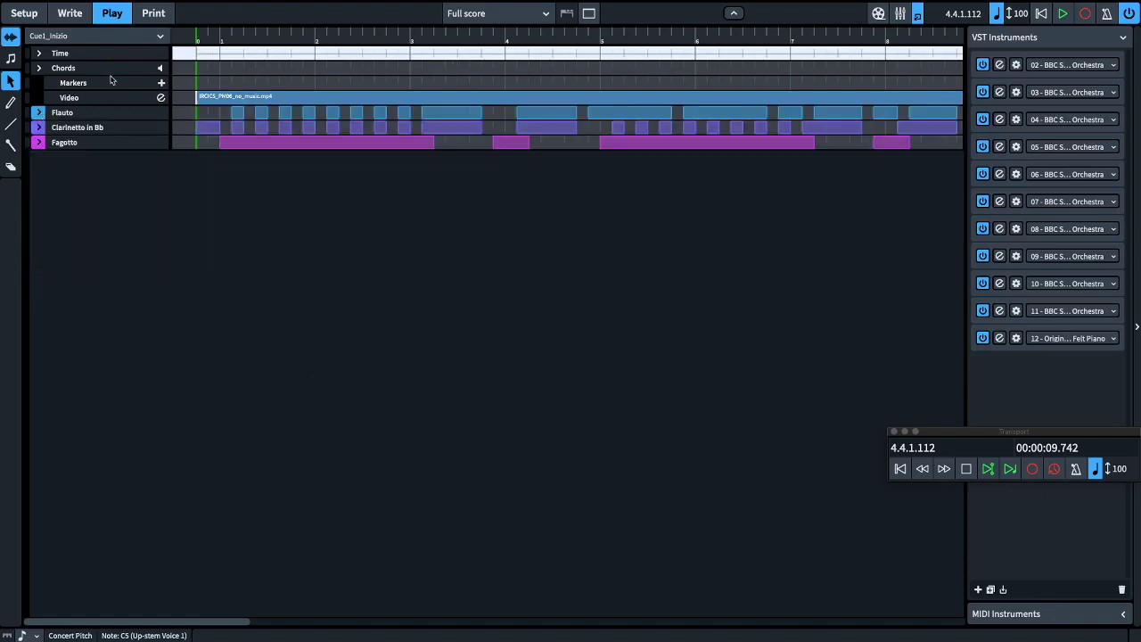
pyautogui.click(135, 37)
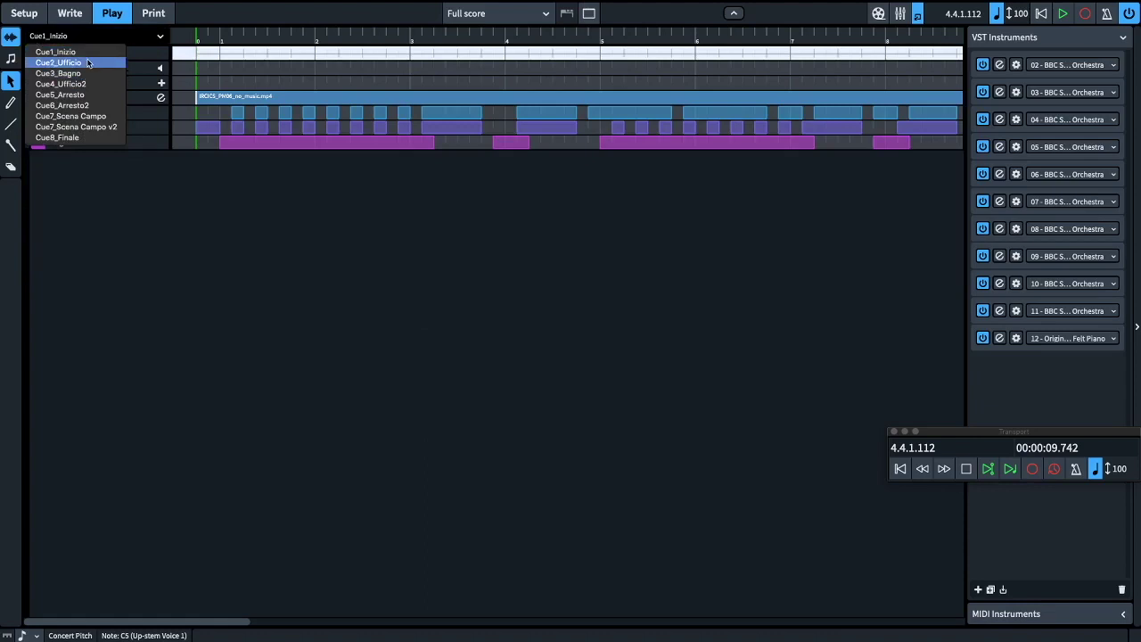
pyautogui.click(88, 64)
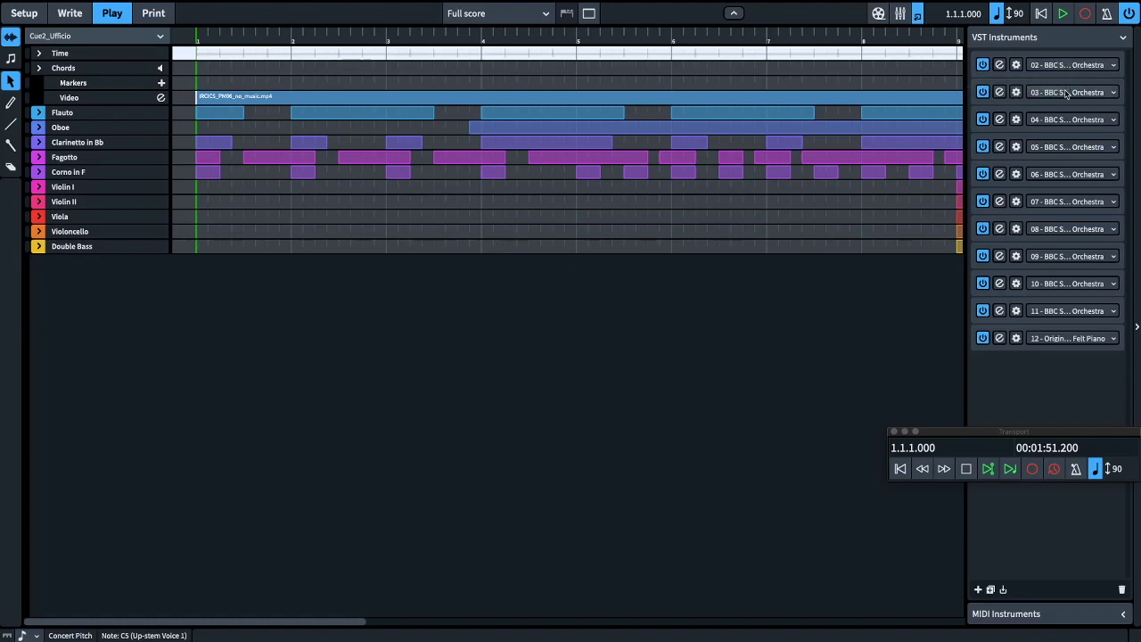
pyautogui.click(40, 113)
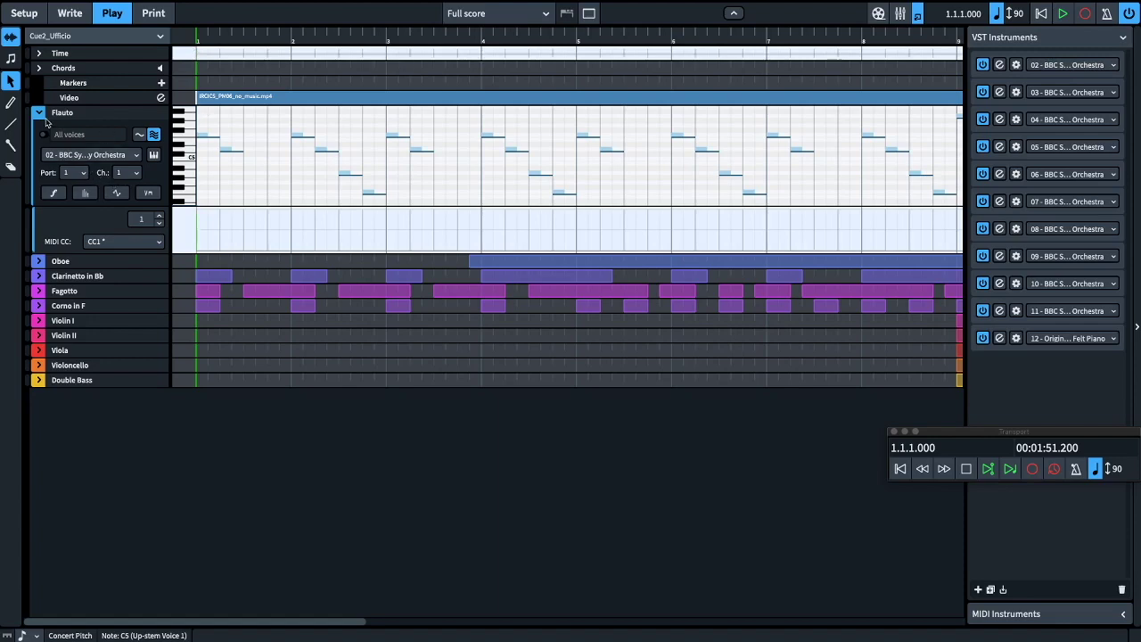
pyautogui.click(39, 114)
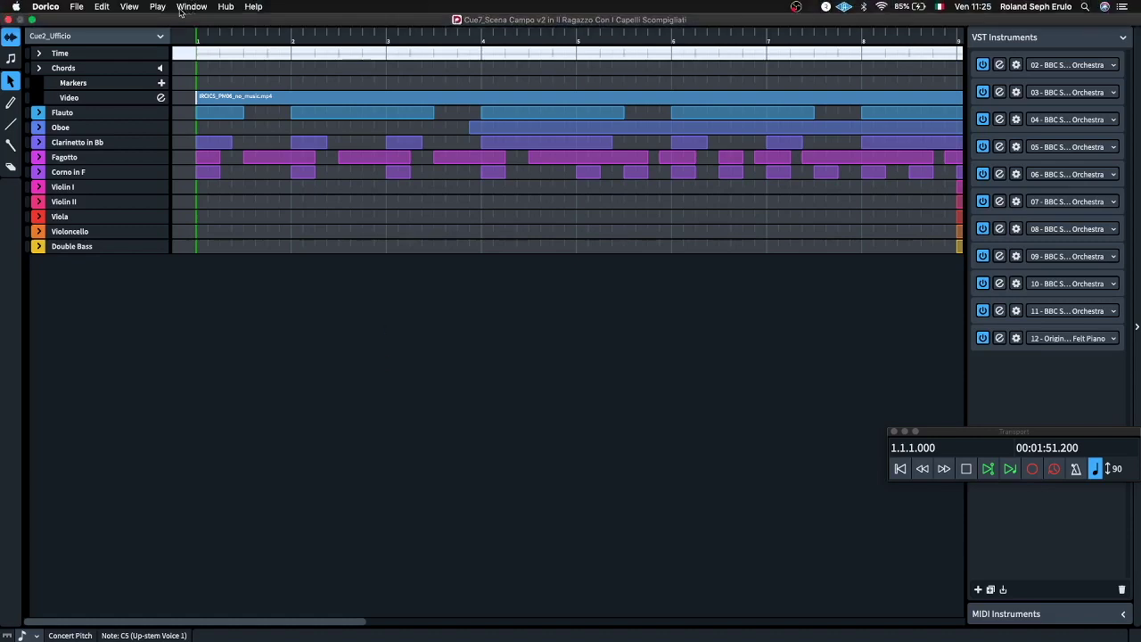
pyautogui.click(157, 6)
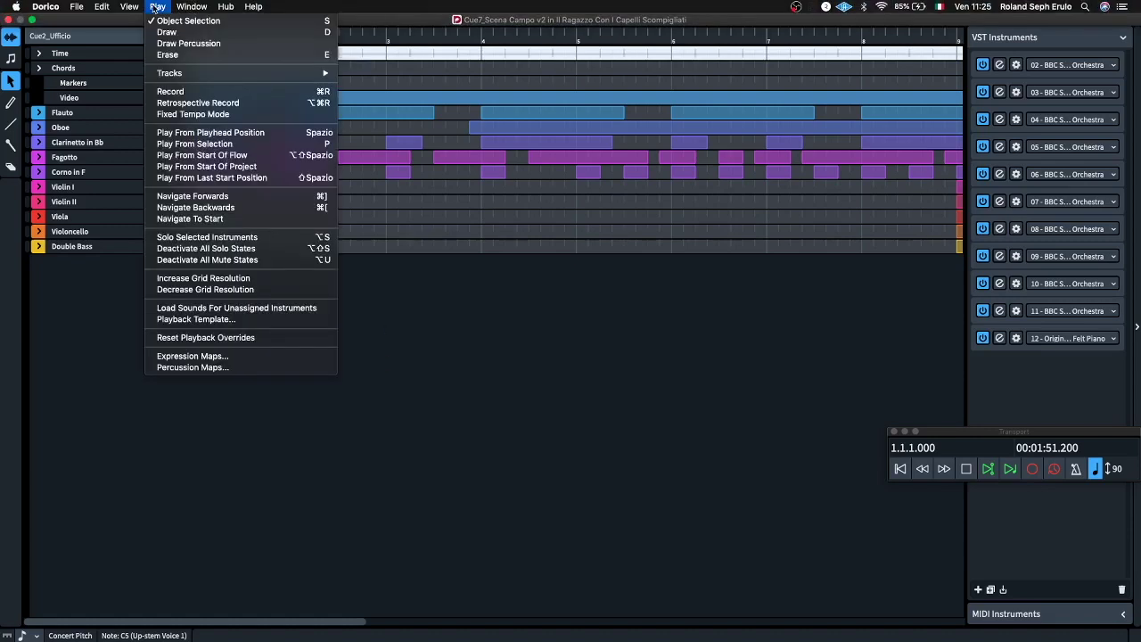
# Show the BBCSO Strings Legato switch: key switch C-1, CC1 dynamics, secondary CC11.
pyautogui.click(203, 355)
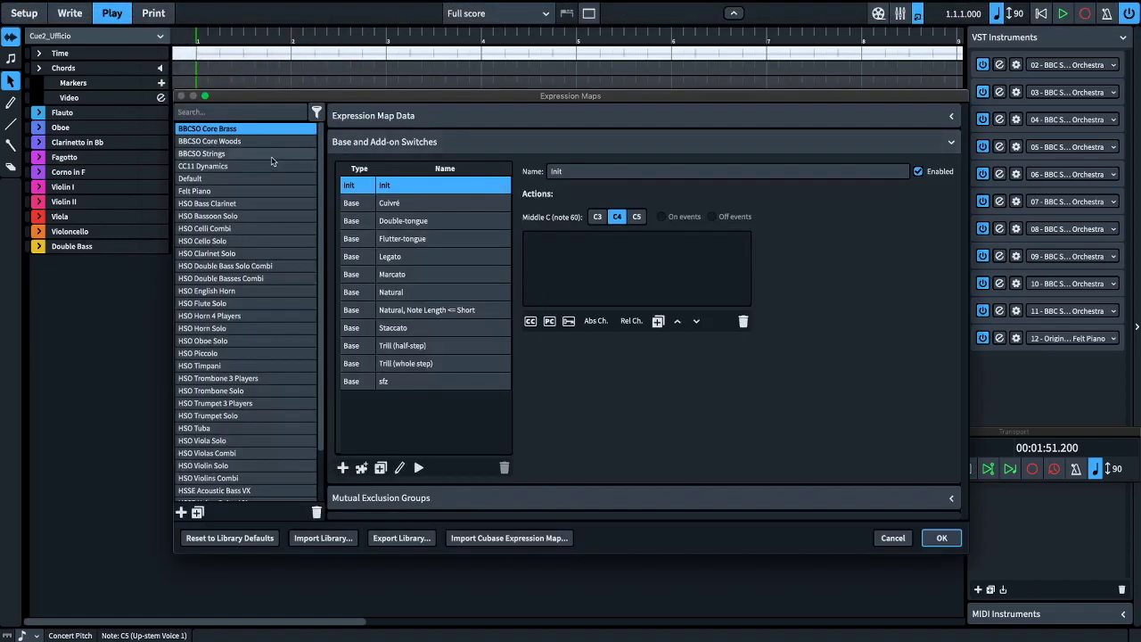
pyautogui.click(267, 154)
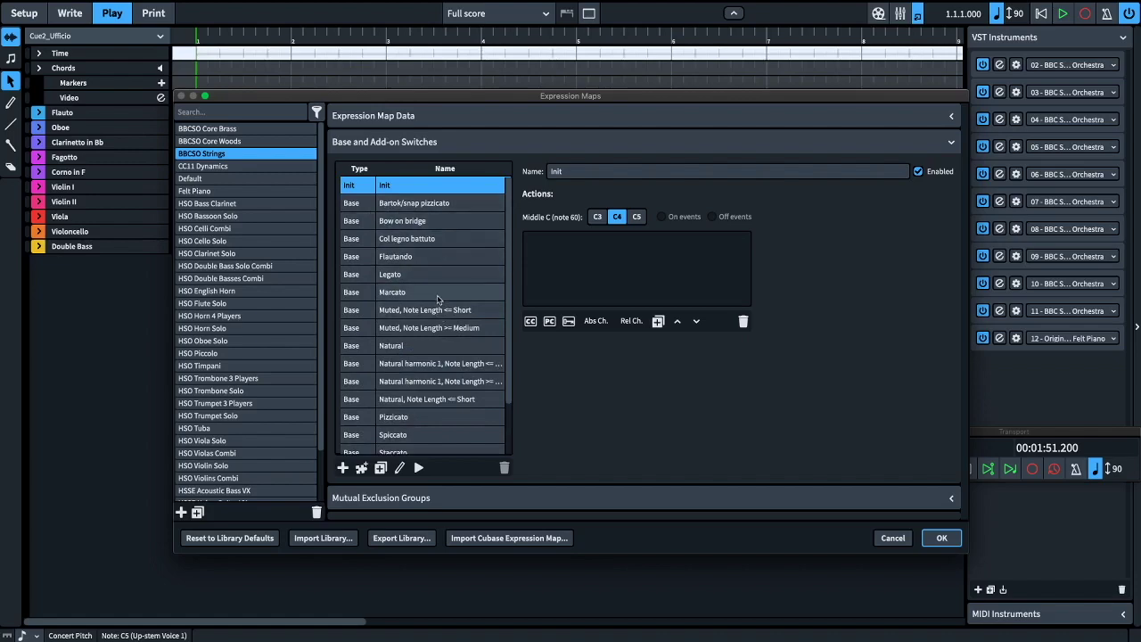
pyautogui.moveTo(546, 101); pyautogui.dragTo(531, 44)
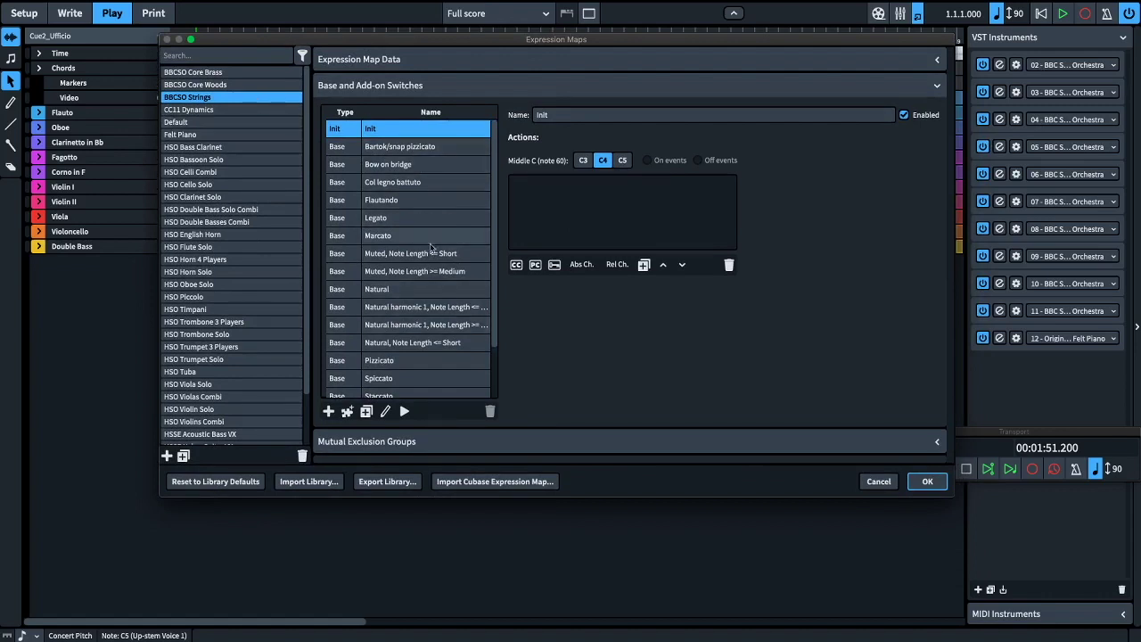
pyautogui.scroll(-3, 449, 357)
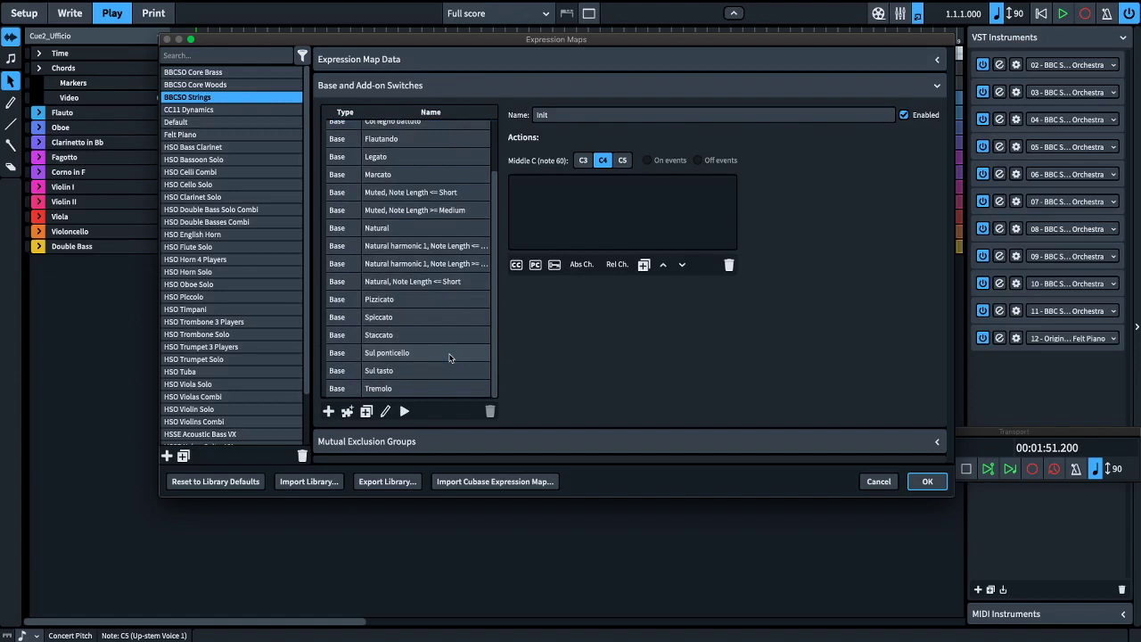
pyautogui.scroll(2, 449, 357)
pyautogui.scroll(2, 445, 348)
pyautogui.click(375, 218)
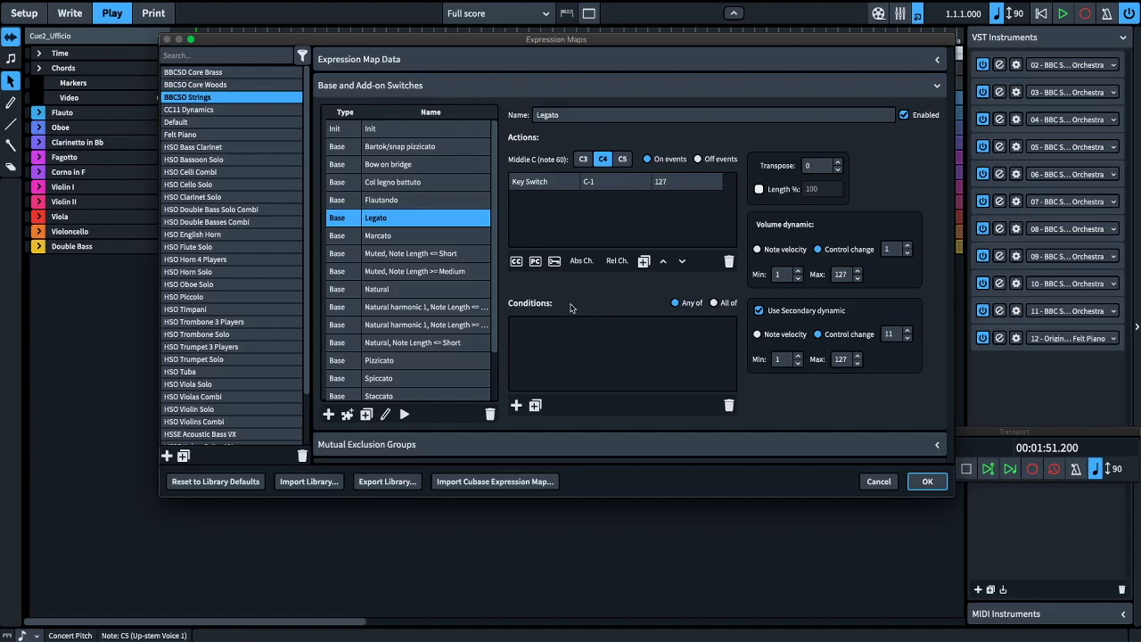
# Check the Staccato, Natural and short-note Natural switches, then cancel the Expression Maps without edits.
pyautogui.scroll(-2, 421, 386)
pyautogui.click(414, 355)
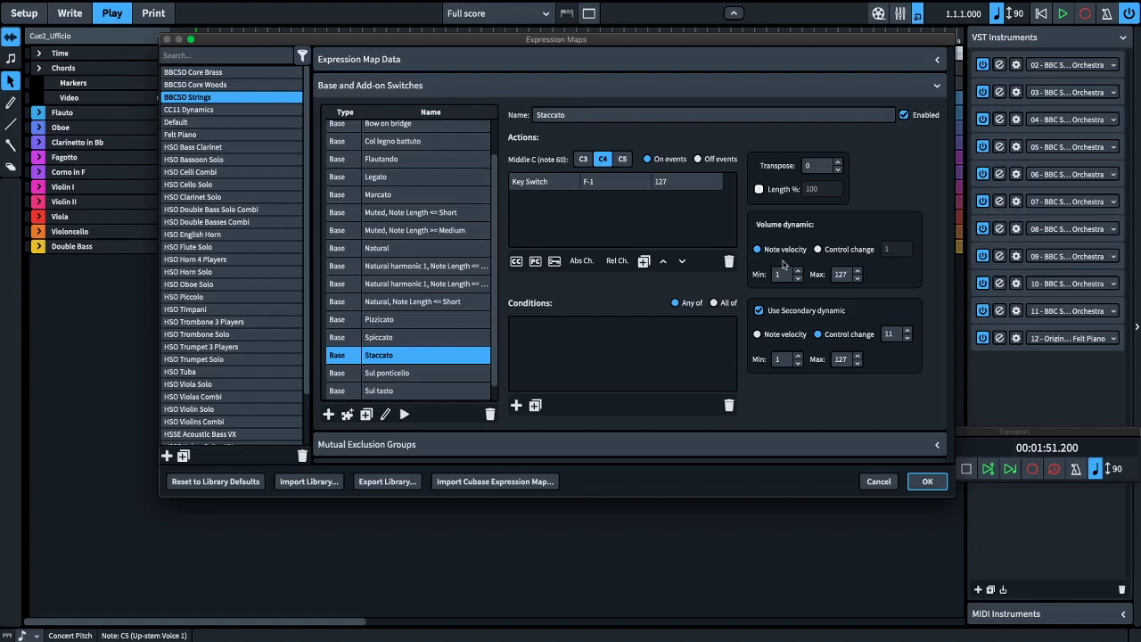
pyautogui.click(460, 248)
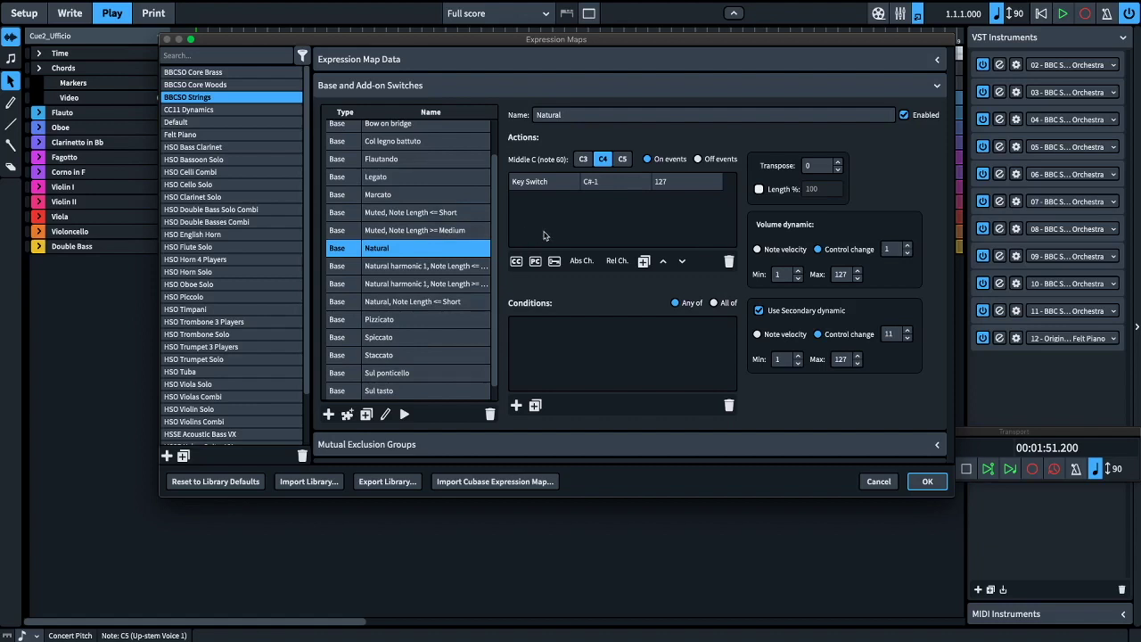
pyautogui.click(461, 304)
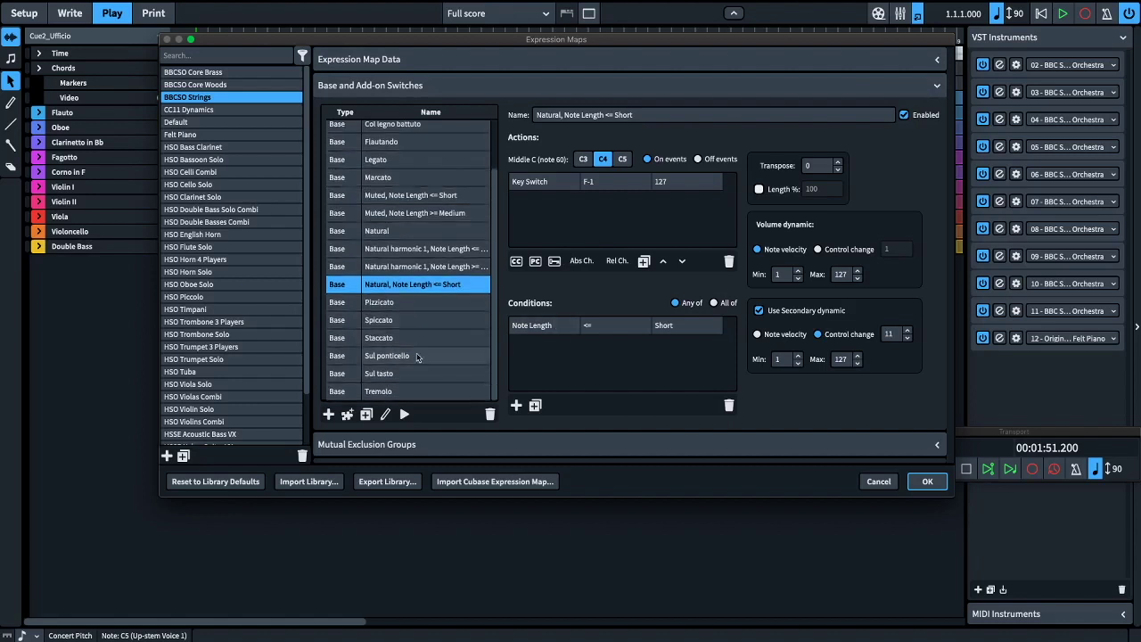
pyautogui.scroll(3, 410, 267)
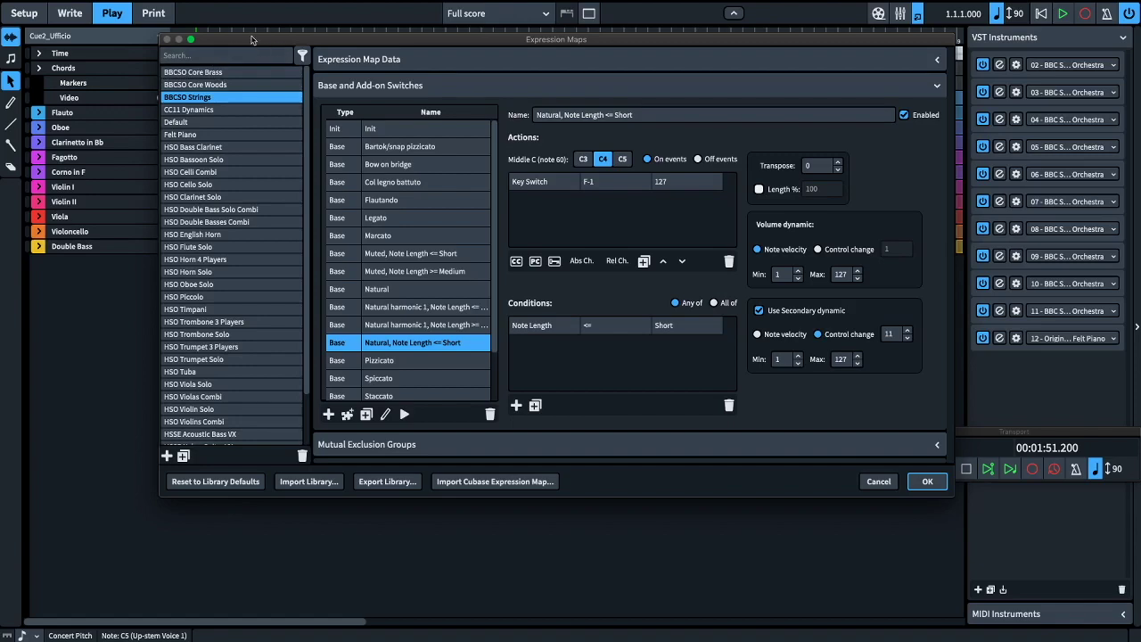
pyautogui.moveTo(254, 42); pyautogui.dragTo(256, 34)
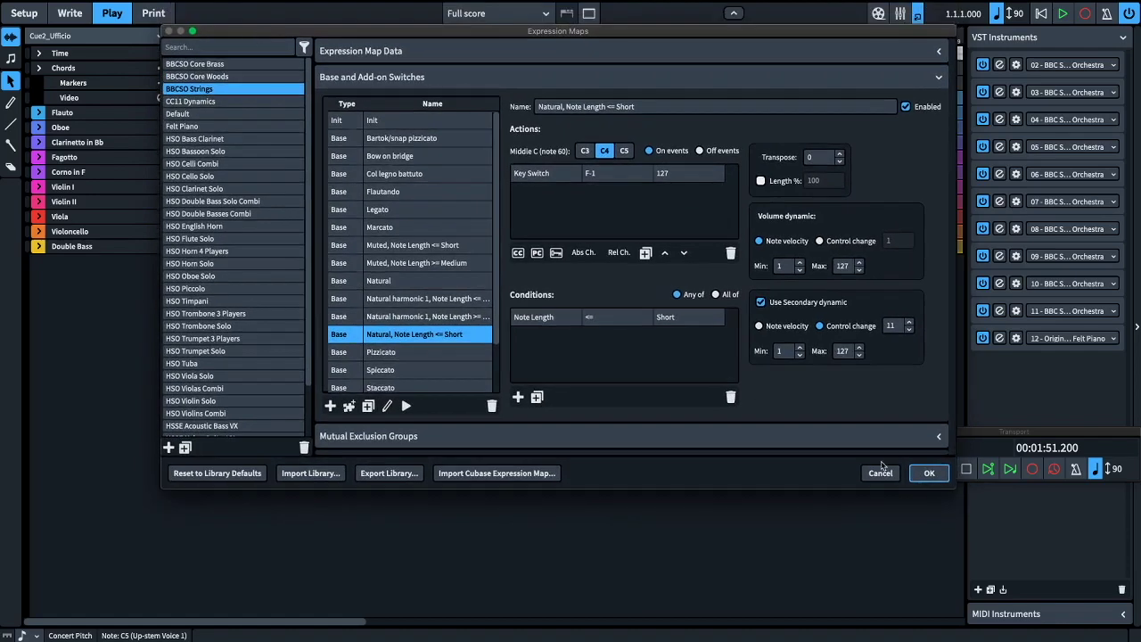
pyautogui.click(929, 473)
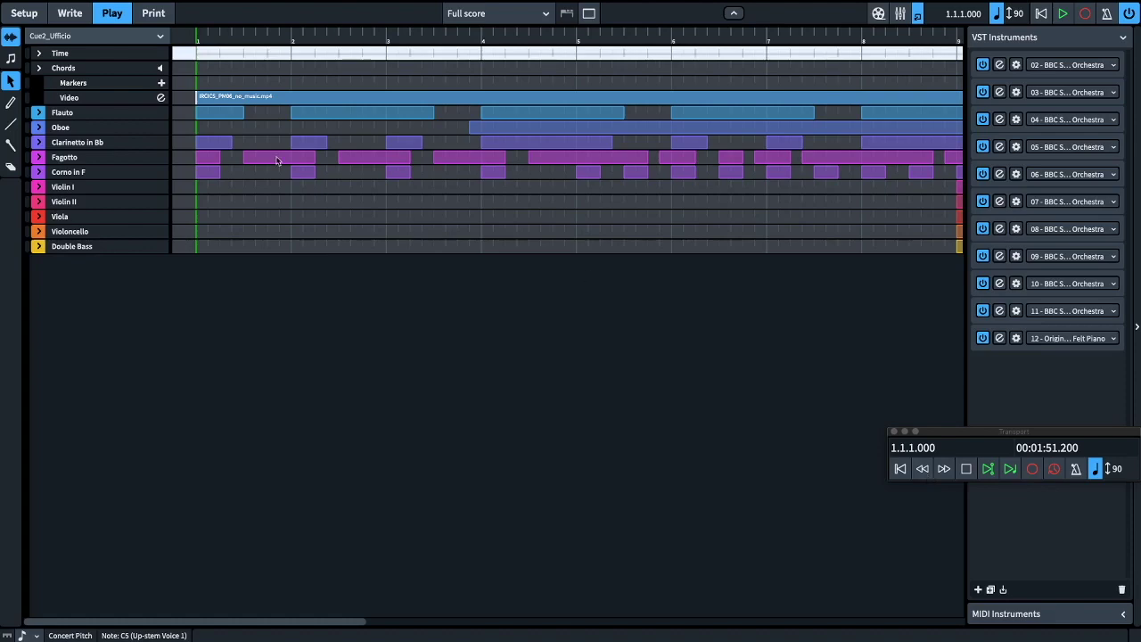
# Select the first flute note in Write mode, then expand Flauto in Play mode to show notes and CC1.
pyautogui.click(71, 15)
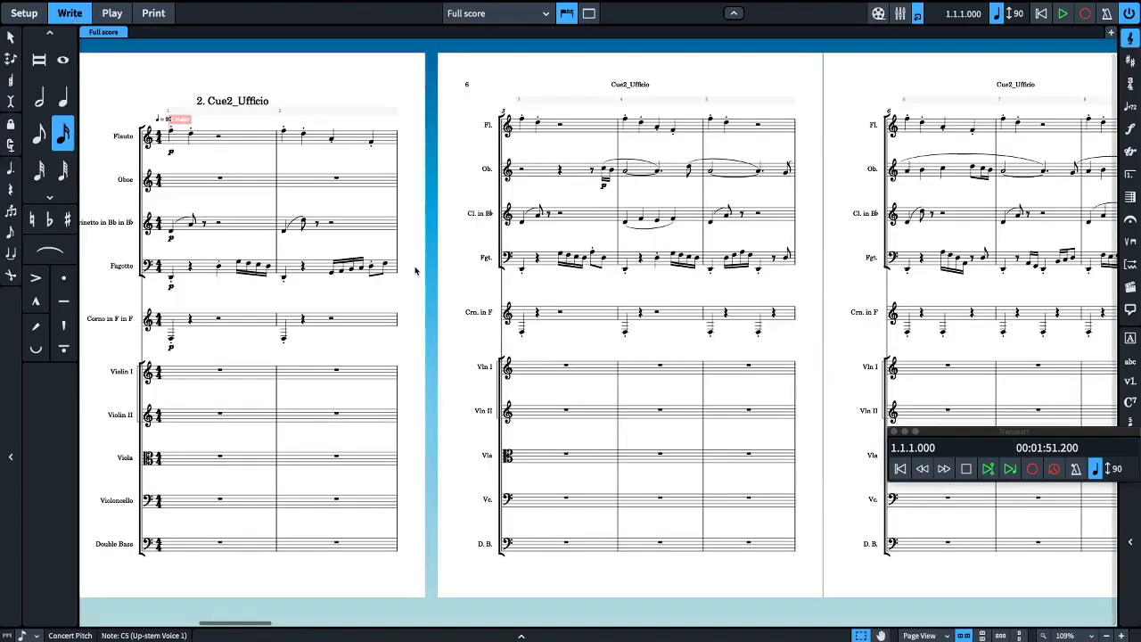
pyautogui.click(365, 248)
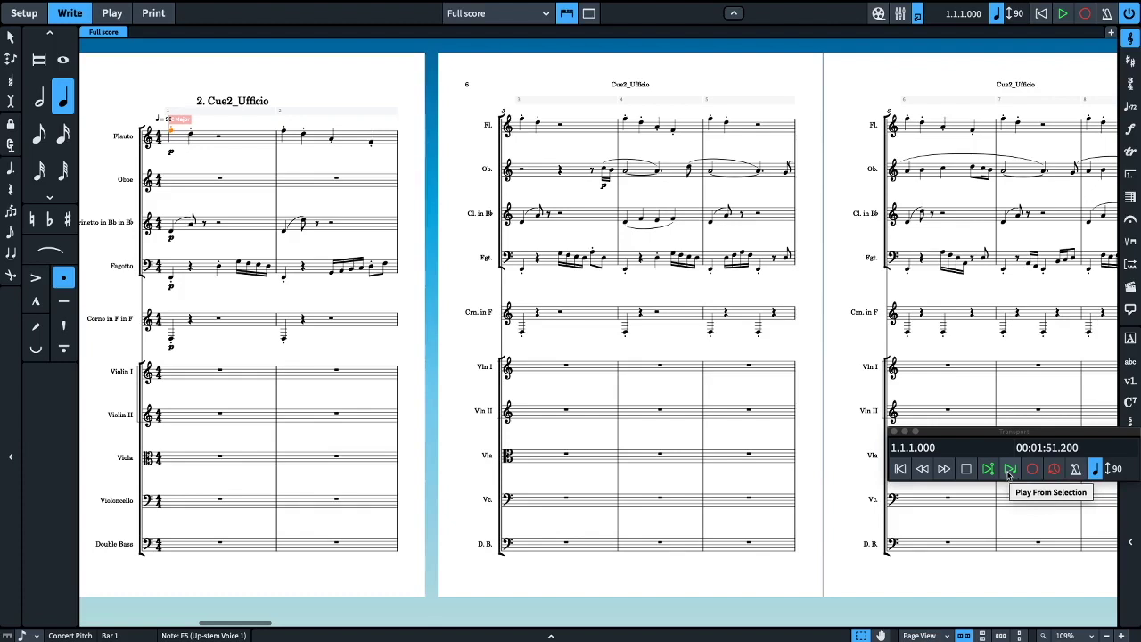
pyautogui.hotkey('ctrl', '4')
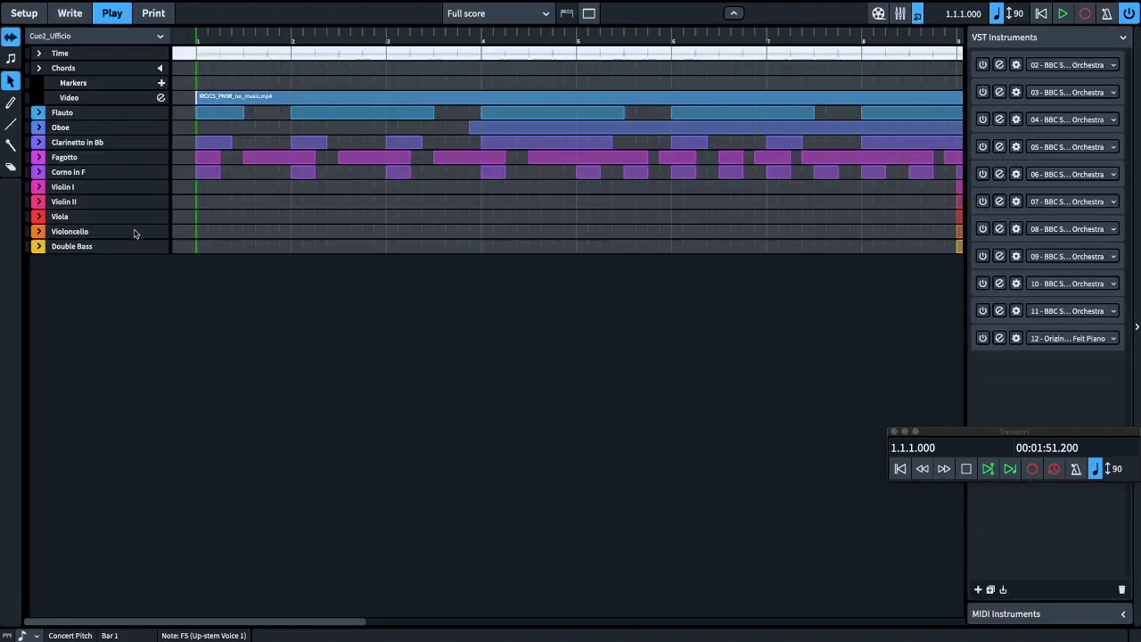
pyautogui.click(39, 114)
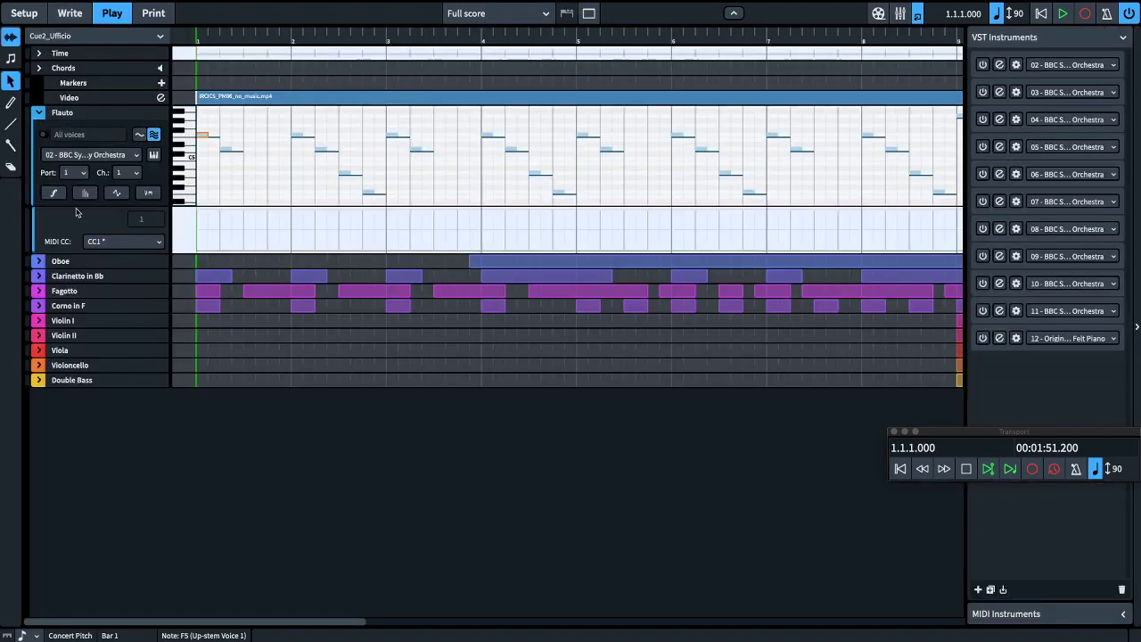
# Show the flute's dynamics, note velocity and playing techniques lanes, and scroll along the timeline.
pyautogui.click(54, 193)
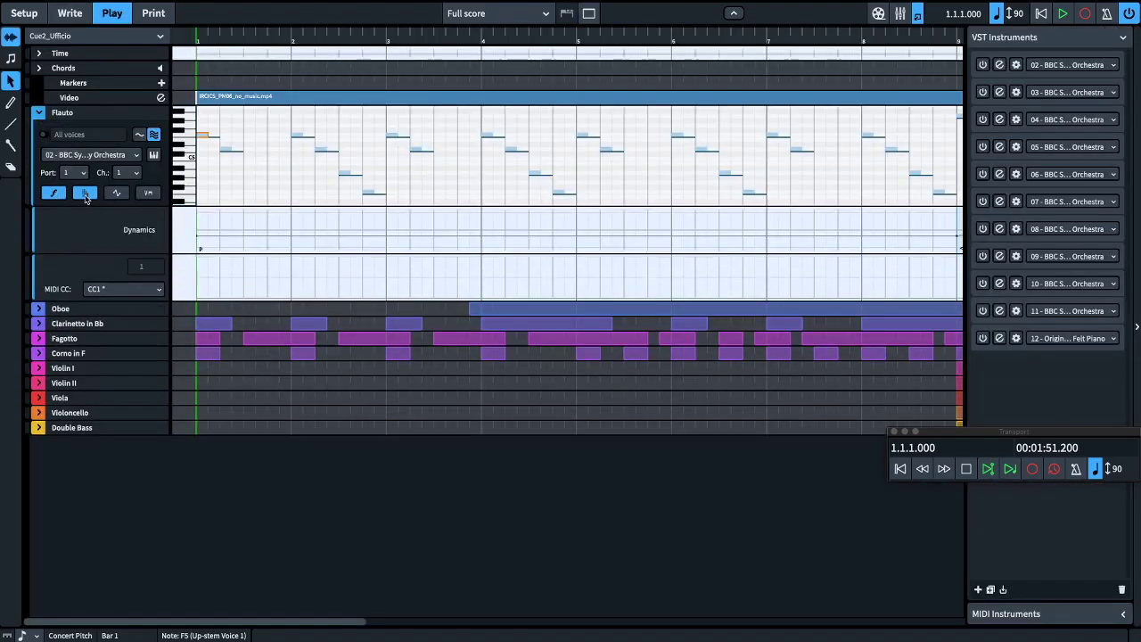
pyautogui.click(85, 194)
pyautogui.click(154, 193)
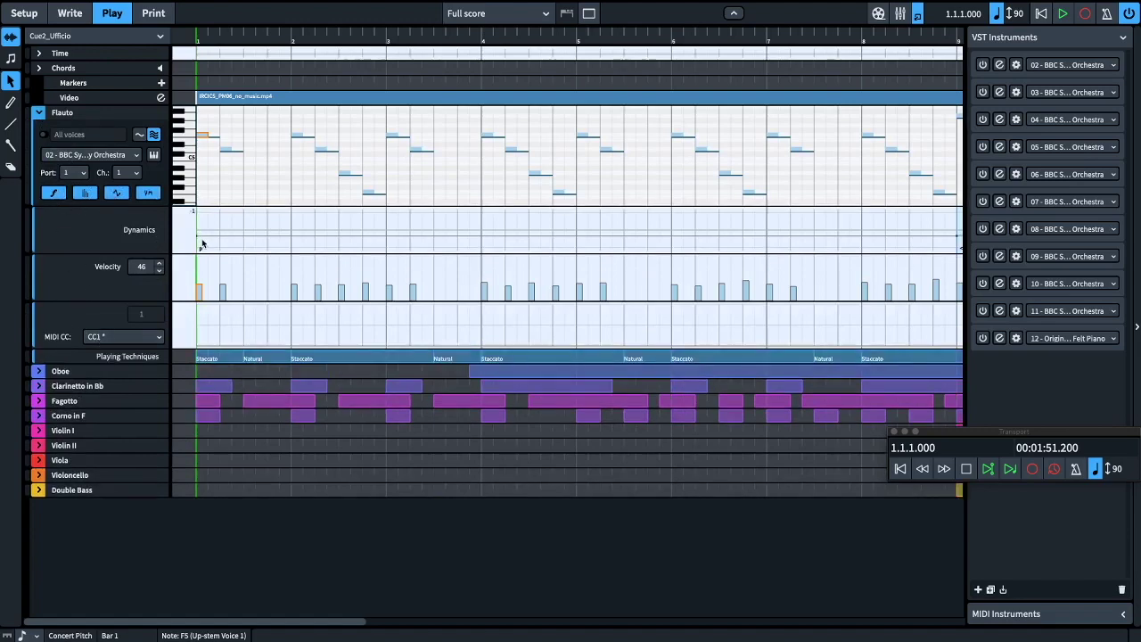
pyautogui.hscroll(3, 291, 247)
pyautogui.hscroll(3, 291, 247)
pyautogui.hscroll(3, 291, 247)
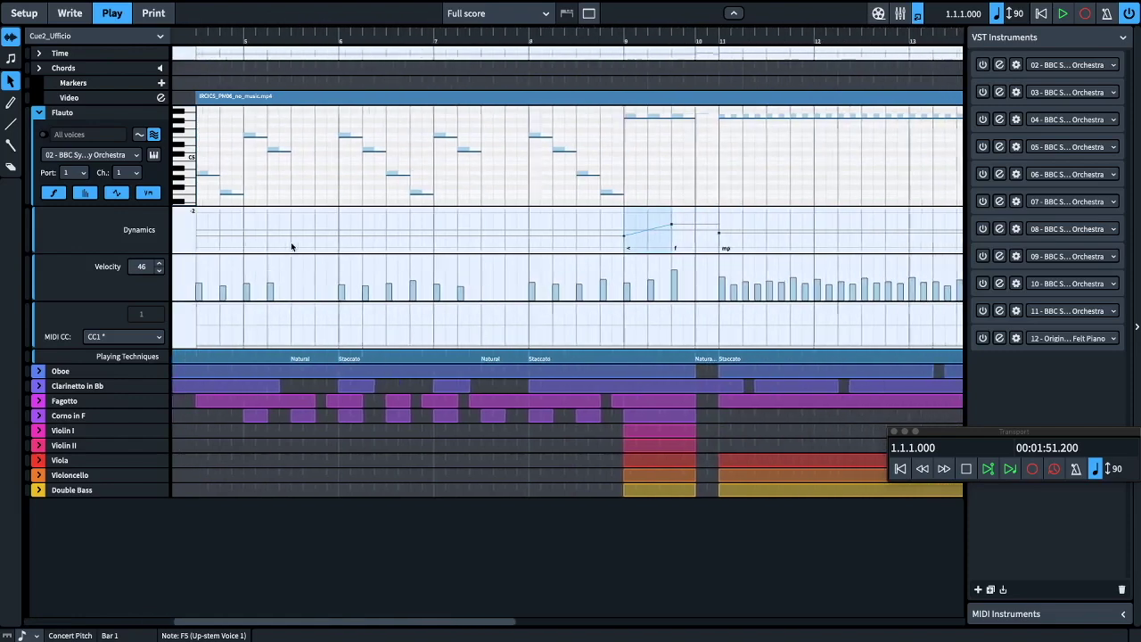
pyautogui.hscroll(3, 292, 247)
pyautogui.hscroll(2, 291, 247)
pyautogui.hscroll(2, 308, 248)
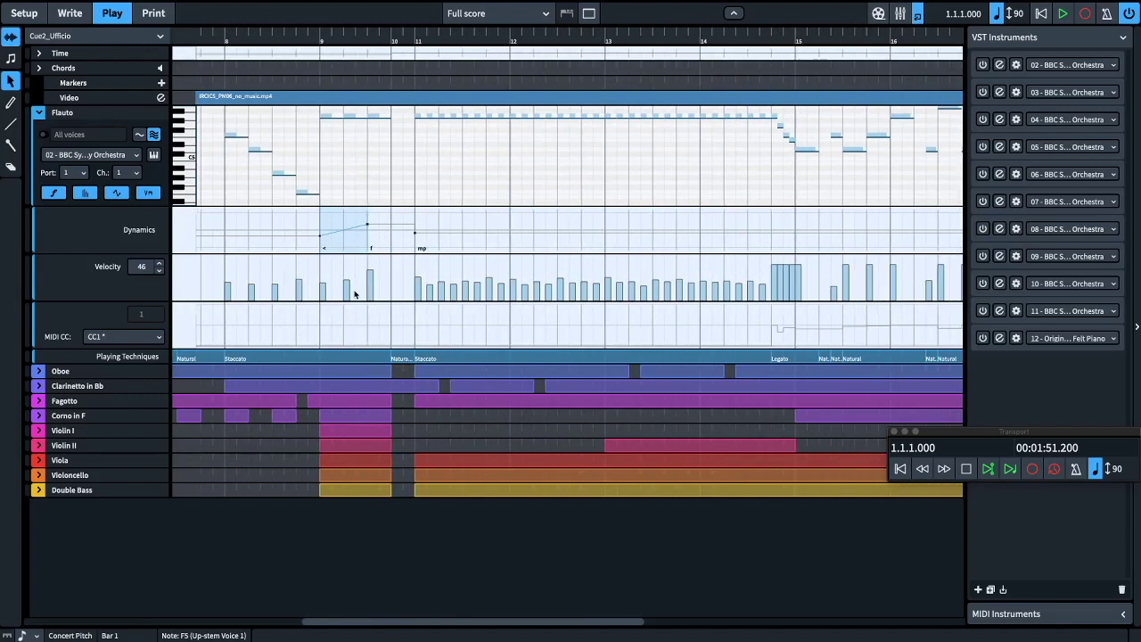
# Return to bar 1, check the MIDI CC lane's controller unchanged, and collapse the Flauto track.
pyautogui.hscroll(-3, 354, 294)
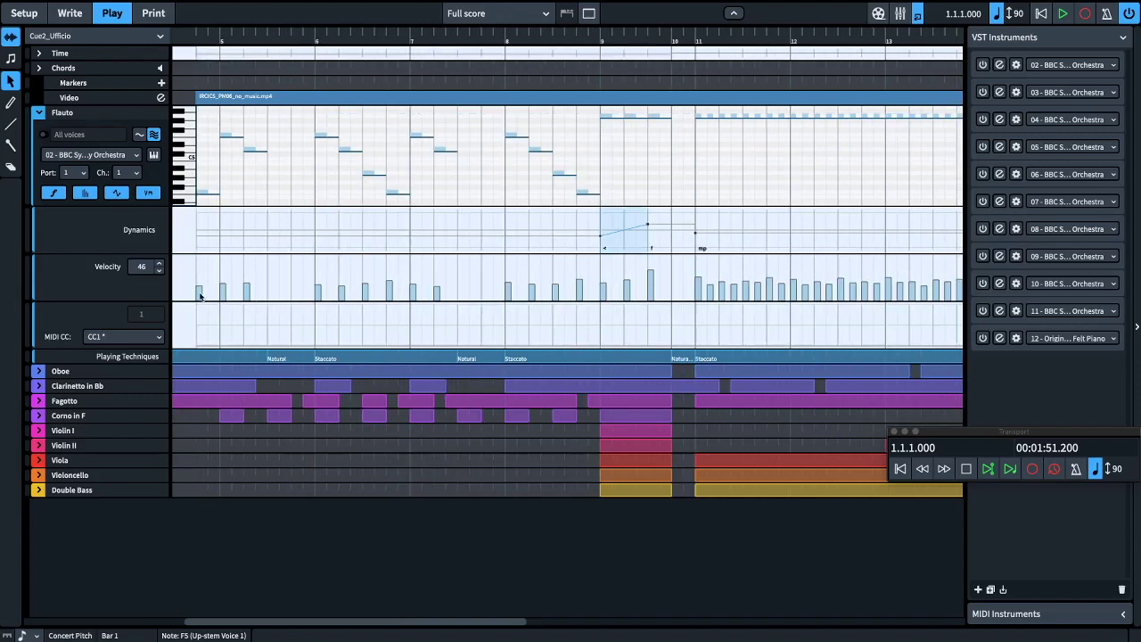
pyautogui.click(138, 337)
pyautogui.press('Escape')
pyautogui.hscroll(-2, 214, 306)
pyautogui.hscroll(-2, 214, 305)
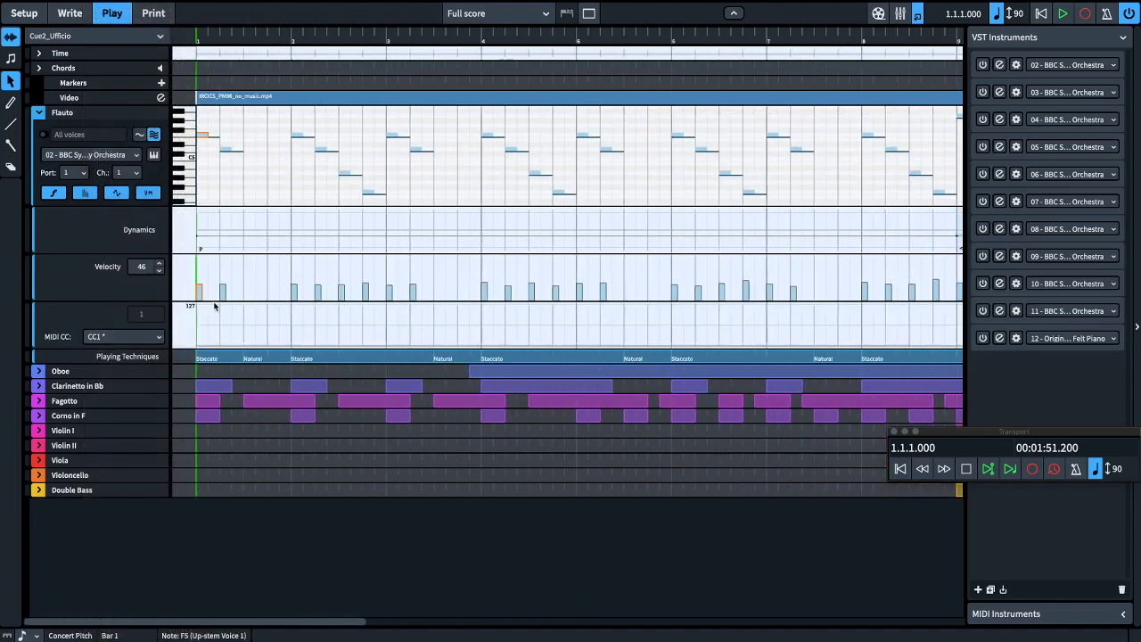
pyautogui.click(39, 113)
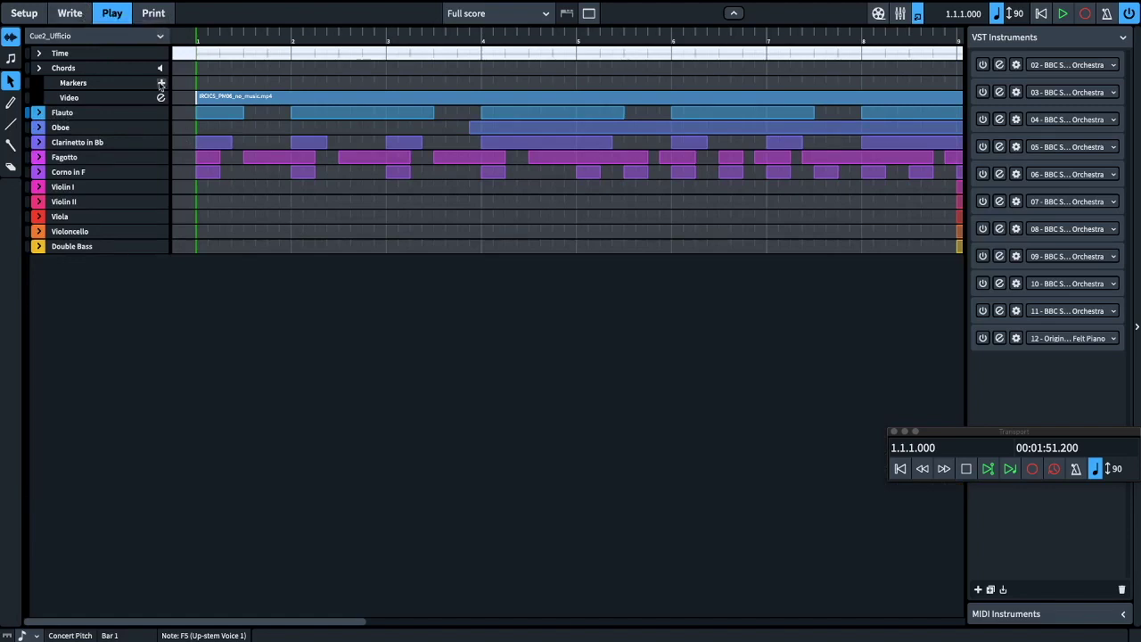
# Show the full score in Write mode's page view and play Cue2_Ufficio from bar 1, then stop.
pyautogui.click(70, 15)
pyautogui.hscroll(-3, 290, 198)
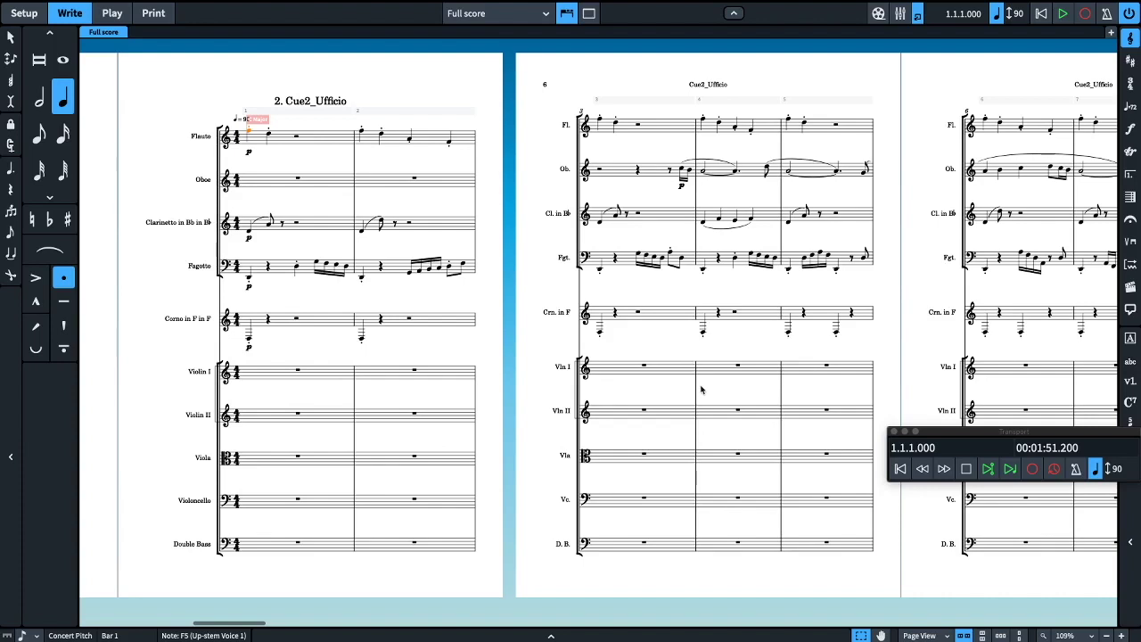
pyautogui.click(1009, 470)
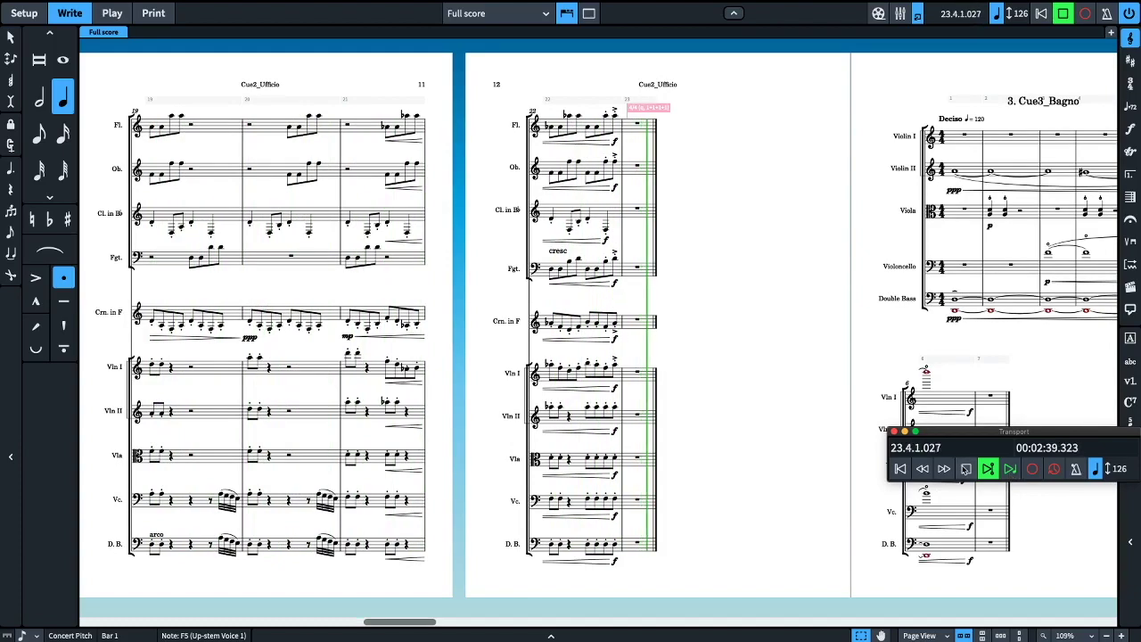
pyautogui.click(966, 468)
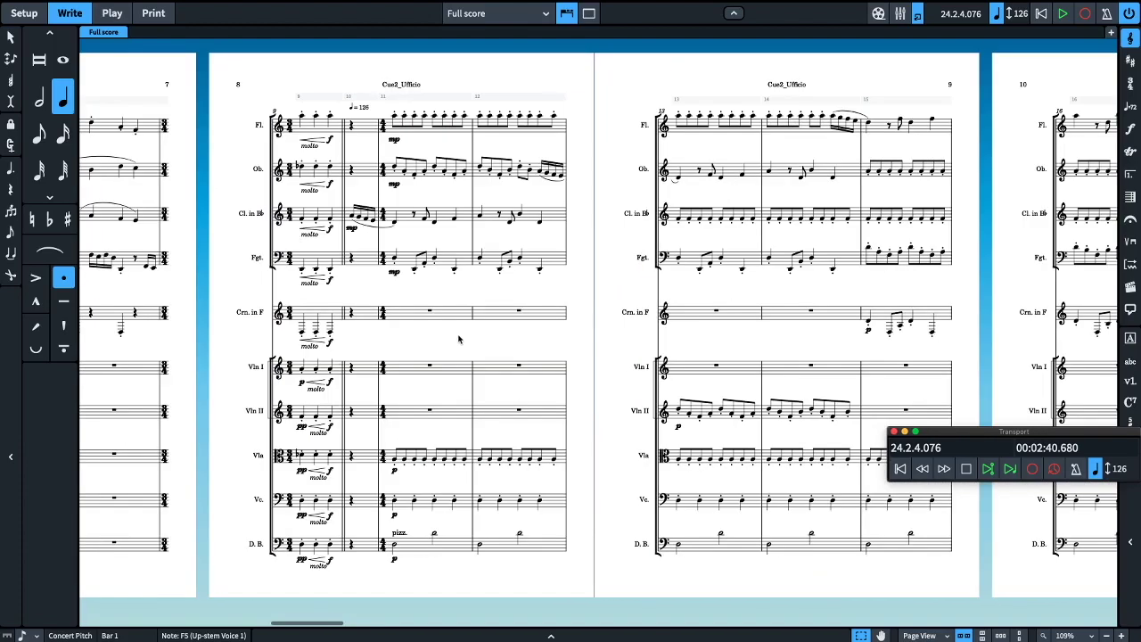
# Page forward through the score past Cue3_Bagno to the opening of Cue4_Ufficio2.
pyautogui.hscroll(-3, 459, 340)
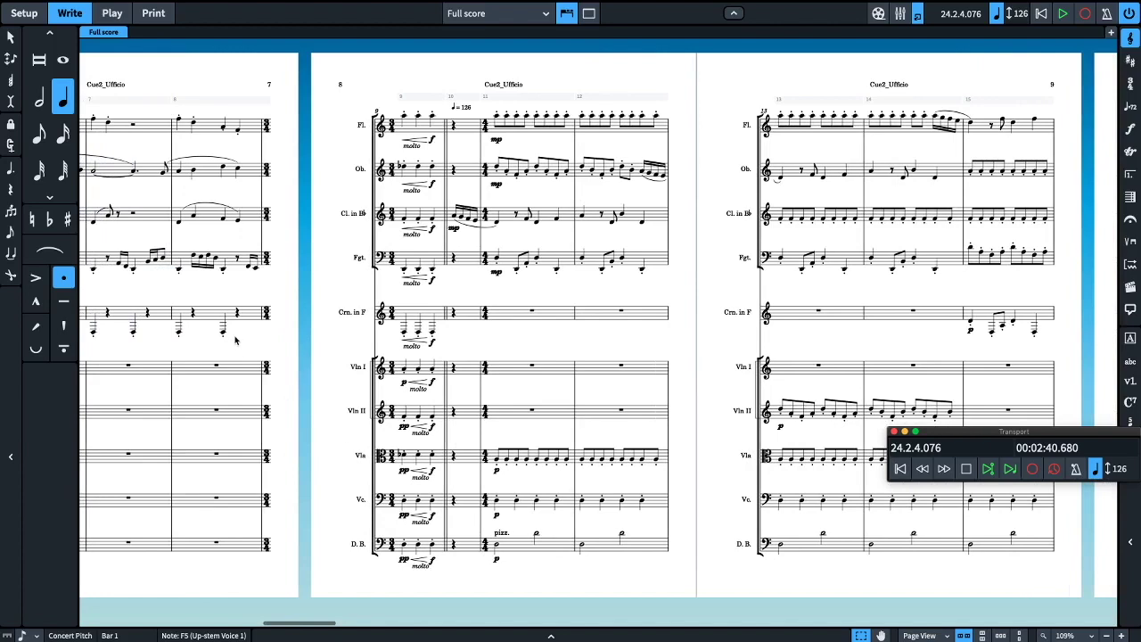
pyautogui.hscroll(-1, 272, 343)
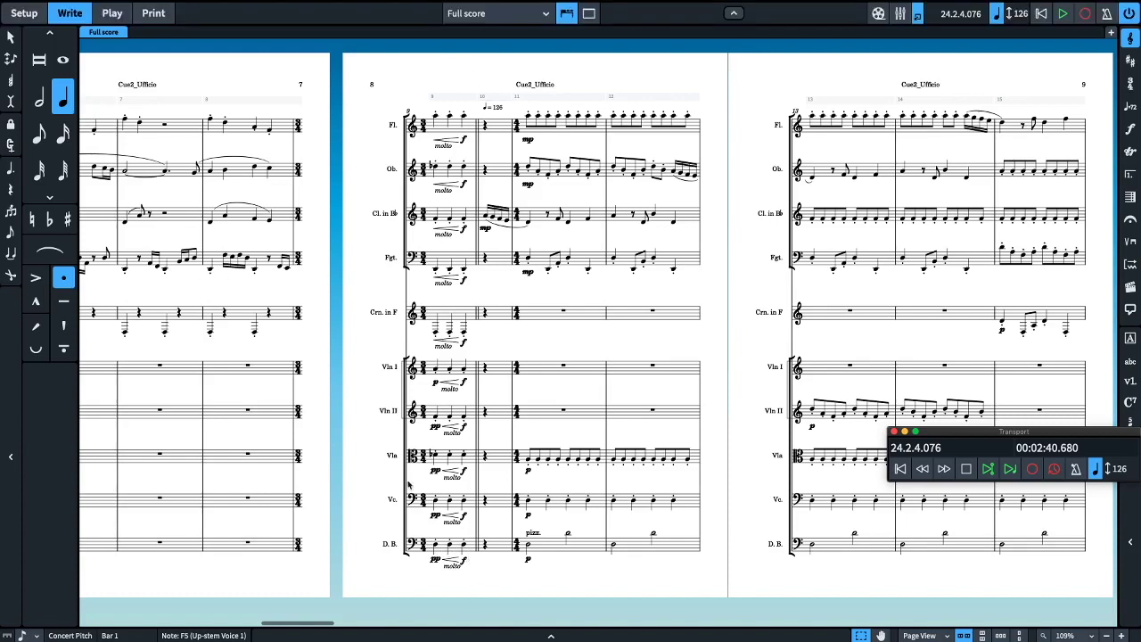
pyautogui.hscroll(-4, 138, 297)
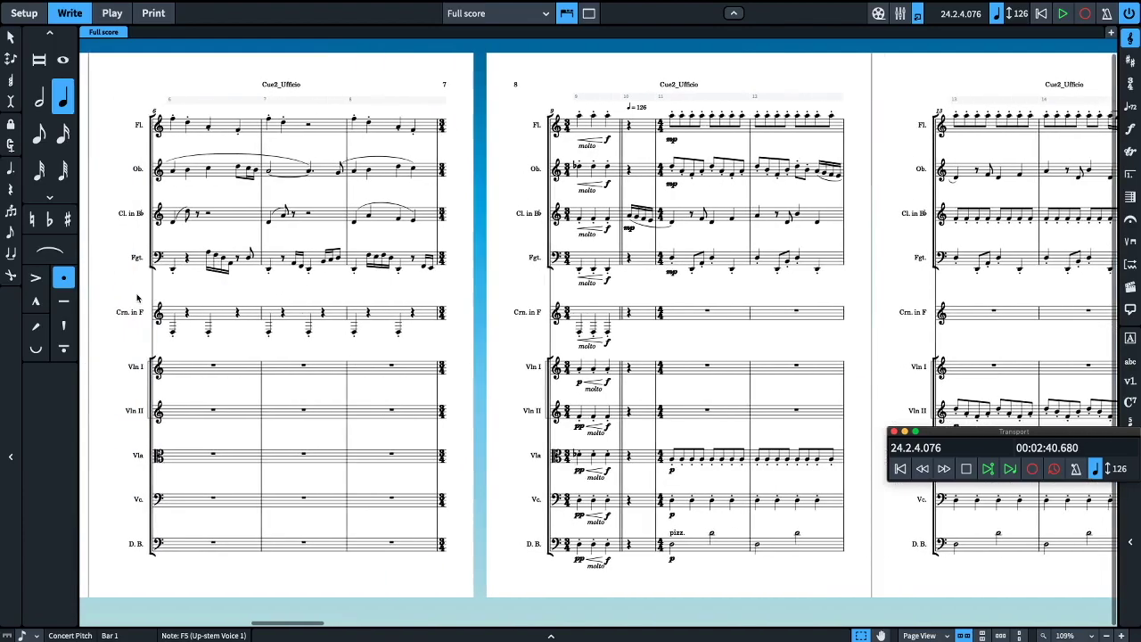
pyautogui.hscroll(-3, 205, 297)
pyautogui.hscroll(-3, 279, 296)
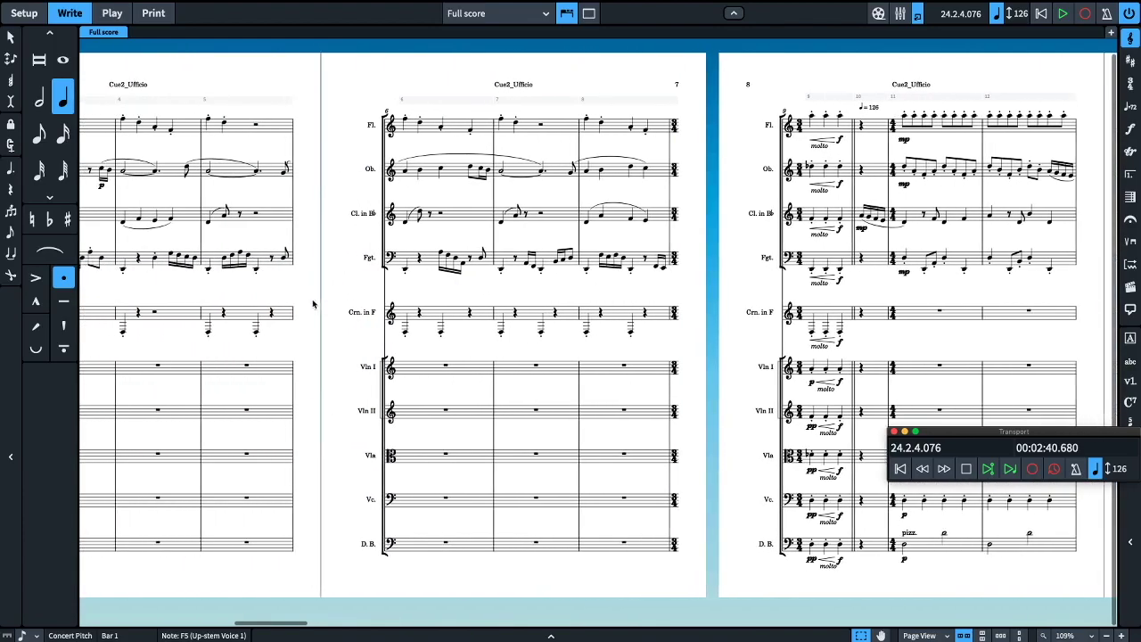
pyautogui.hscroll(5, 311, 305)
pyautogui.hscroll(10, 310, 306)
pyautogui.hscroll(10, 310, 305)
pyautogui.hscroll(7, 310, 305)
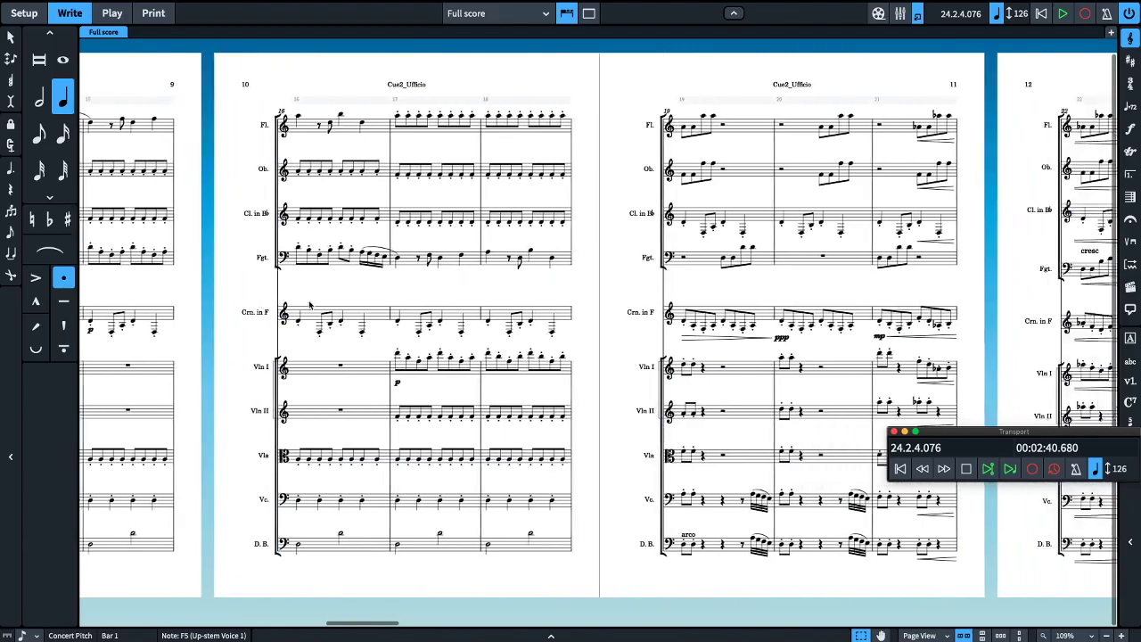
pyautogui.hscroll(7, 311, 306)
pyautogui.hscroll(7, 310, 306)
pyautogui.hscroll(7, 310, 305)
pyautogui.hscroll(2, 309, 306)
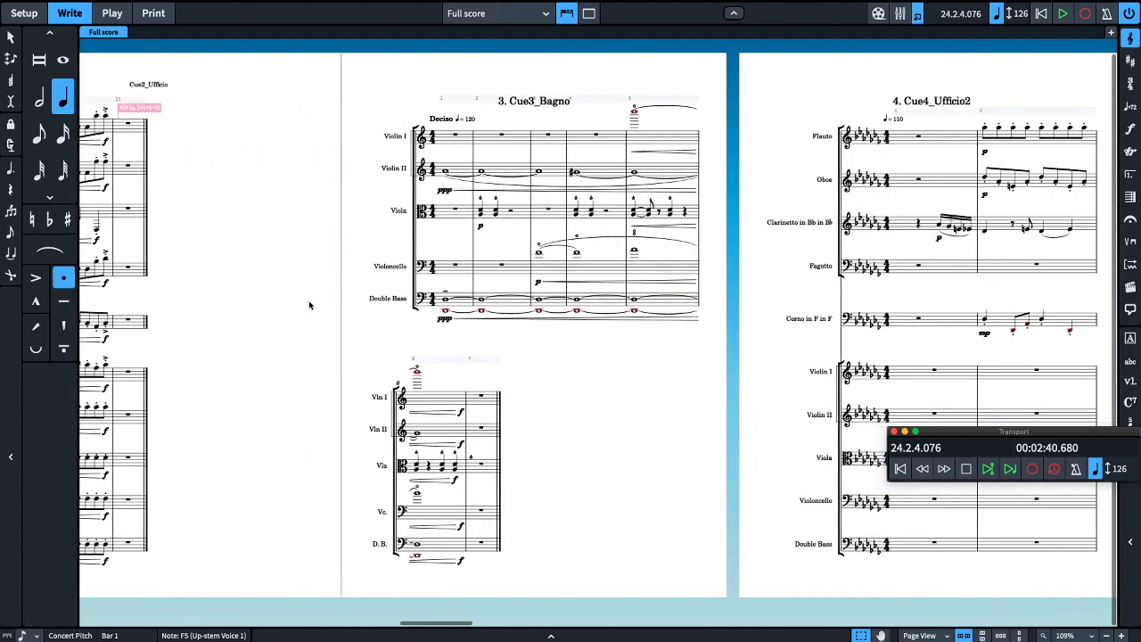
pyautogui.hscroll(3, 309, 306)
pyautogui.hscroll(7, 309, 306)
pyautogui.hscroll(10, 309, 306)
# Page forward through the score to the 9. Cue8_Finale flow.
pyautogui.hscroll(5, 309, 305)
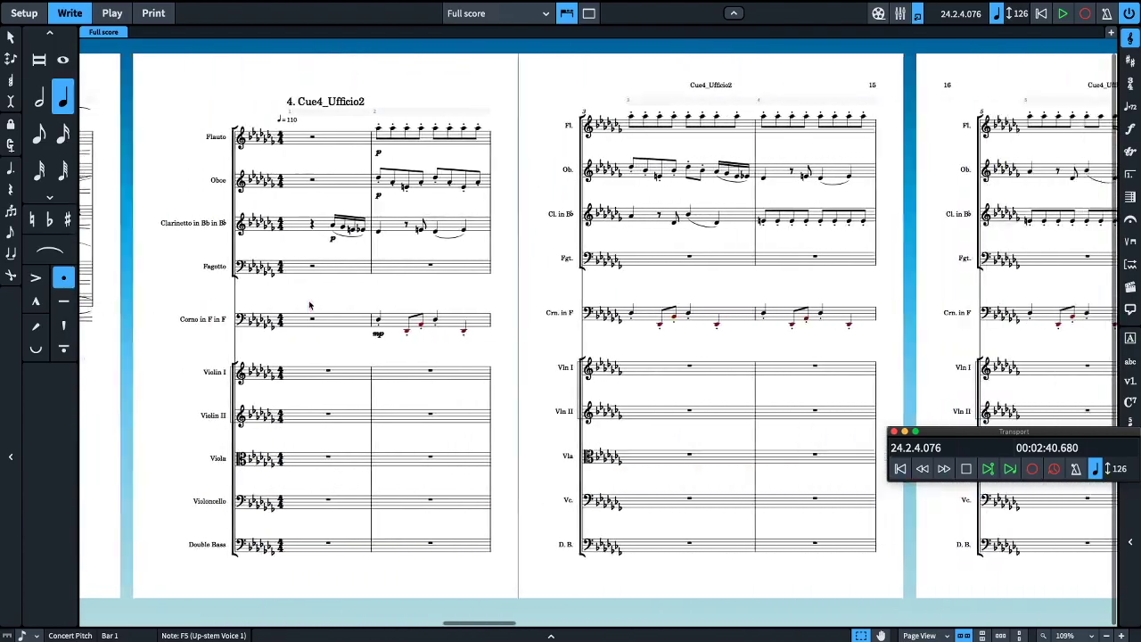
pyautogui.hscroll(5, 309, 305)
pyautogui.hscroll(5, 309, 306)
pyautogui.hscroll(5, 309, 306)
pyautogui.hscroll(5, 309, 305)
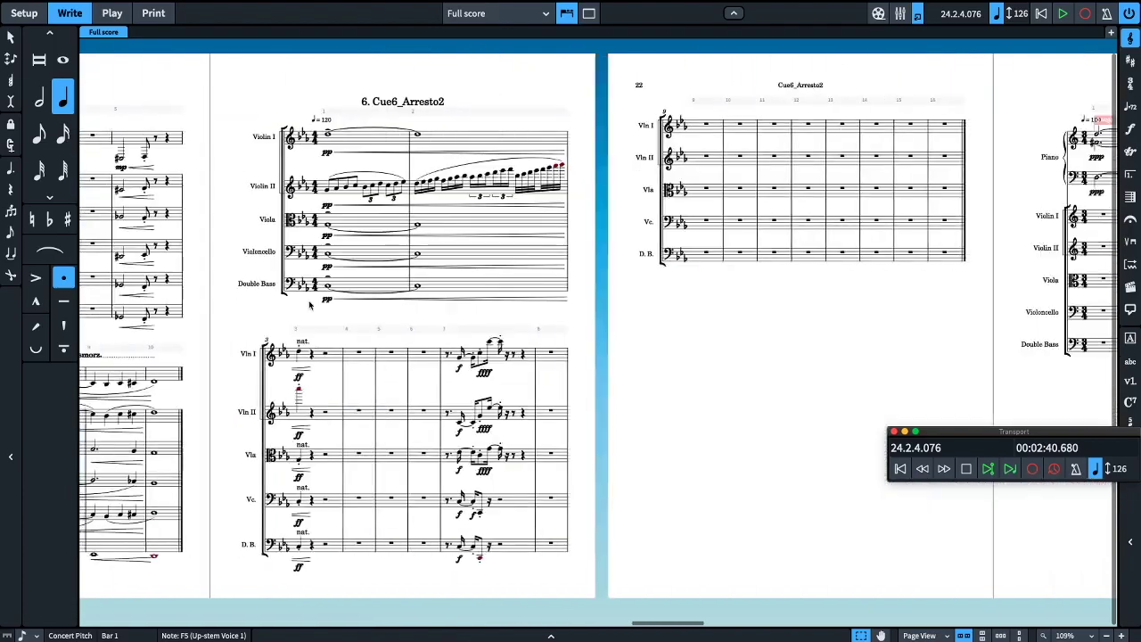
pyautogui.hscroll(5, 310, 306)
pyautogui.hscroll(5, 309, 306)
pyautogui.hscroll(5, 309, 306)
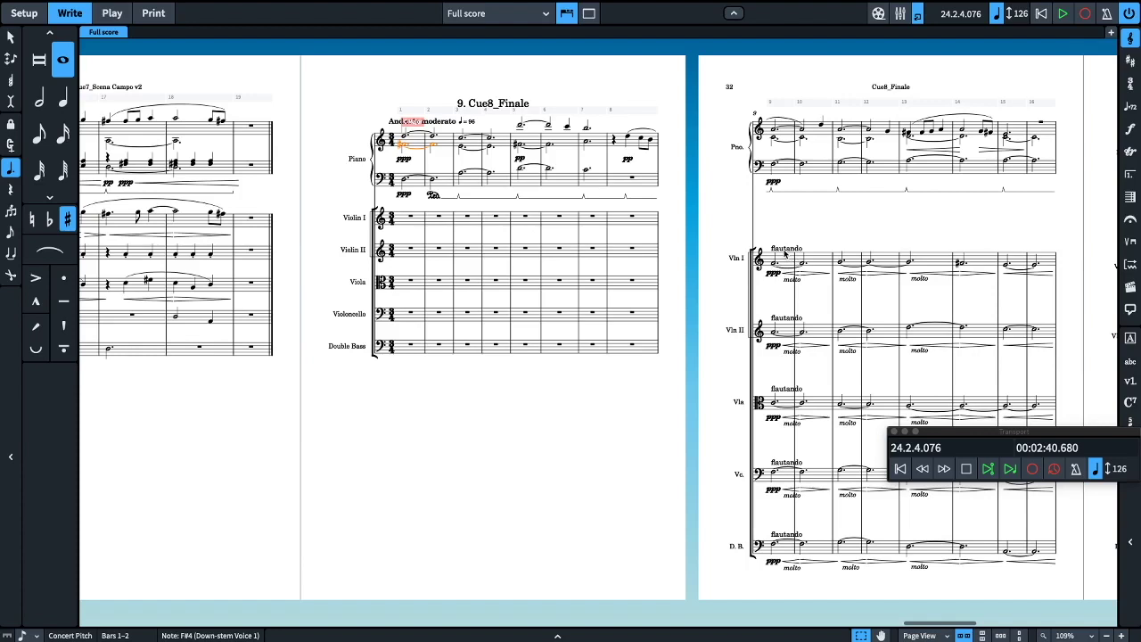
pyautogui.hscroll(3, 784, 253)
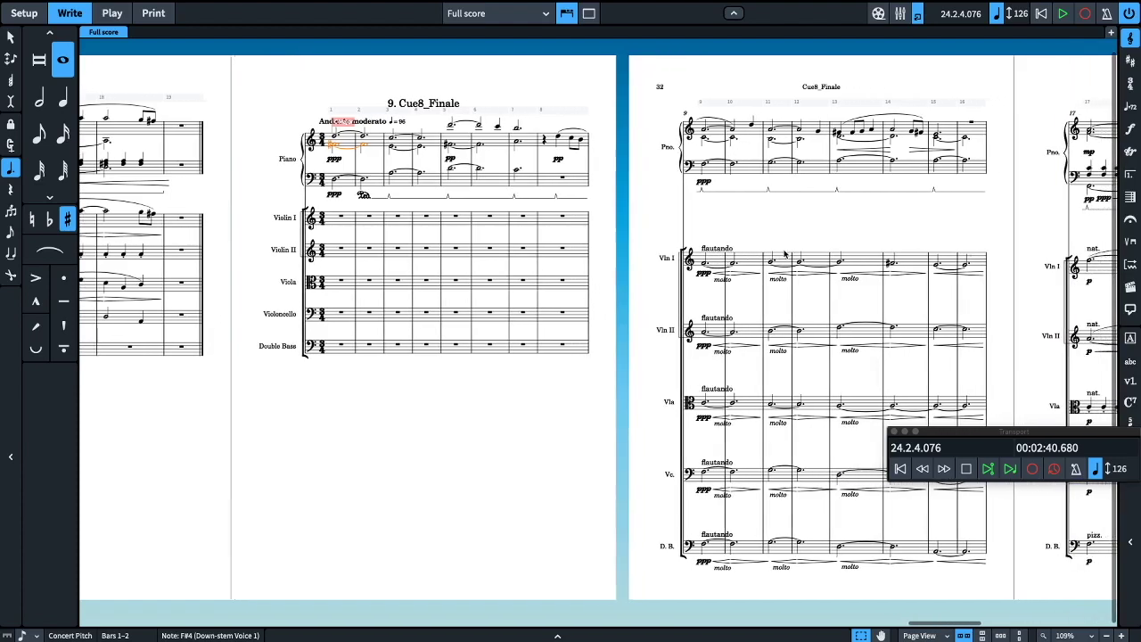
pyautogui.hscroll(3, 739, 258)
pyautogui.hscroll(2, 739, 257)
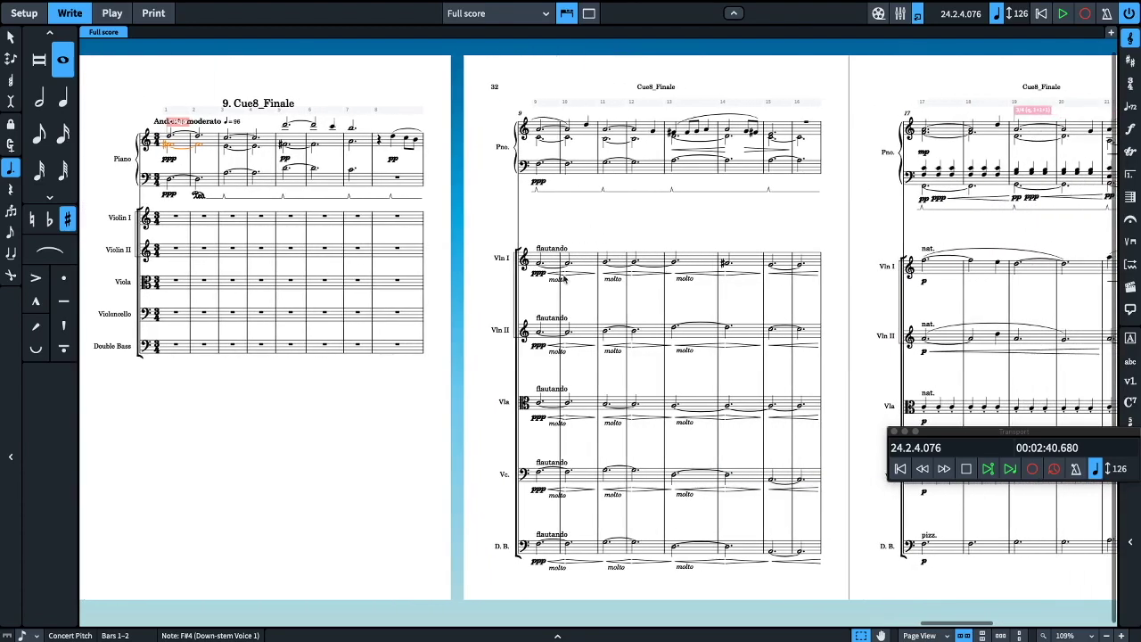
pyautogui.hscroll(2, 687, 288)
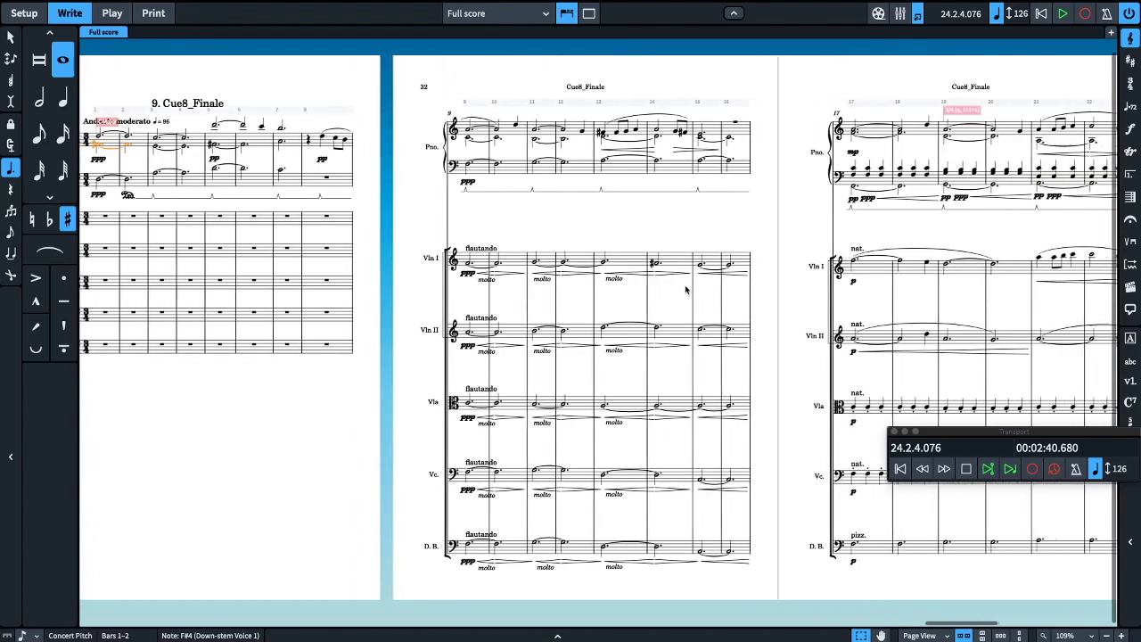
pyautogui.hscroll(1, 588, 284)
pyautogui.hscroll(20, 720, 275)
pyautogui.hscroll(7, 720, 276)
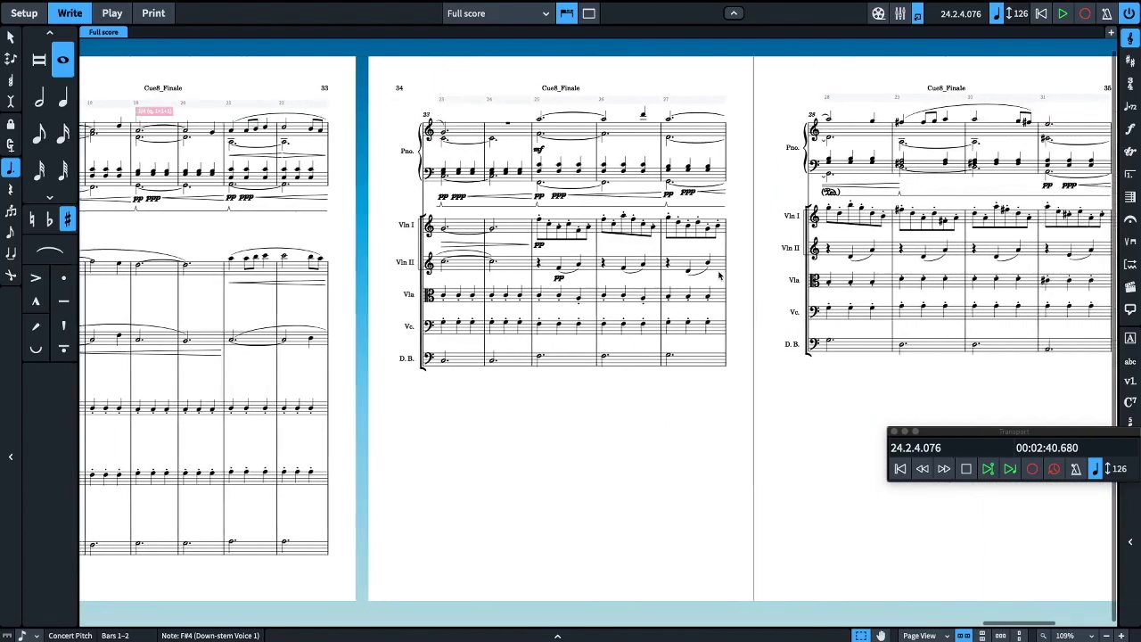
# Jump to Cue8_Finale's first note and start playback from there.
pyautogui.hscroll(-20, 720, 275)
pyautogui.hscroll(10, 720, 276)
pyautogui.hscroll(-10, 720, 276)
pyautogui.hotkey('ctrl', 'Home')
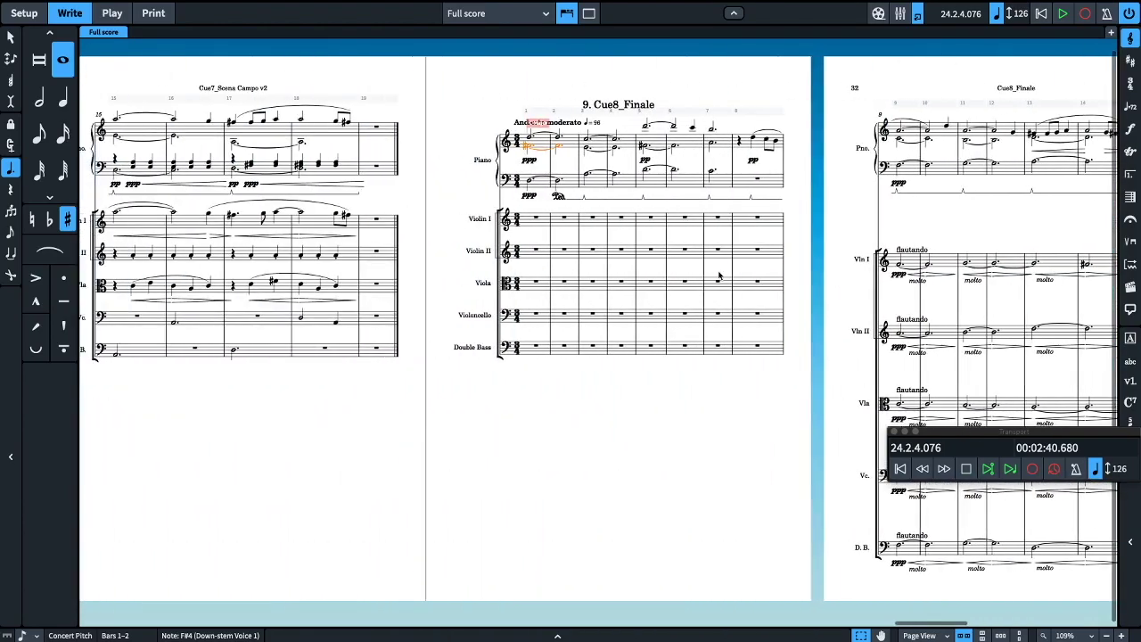
pyautogui.click(1010, 470)
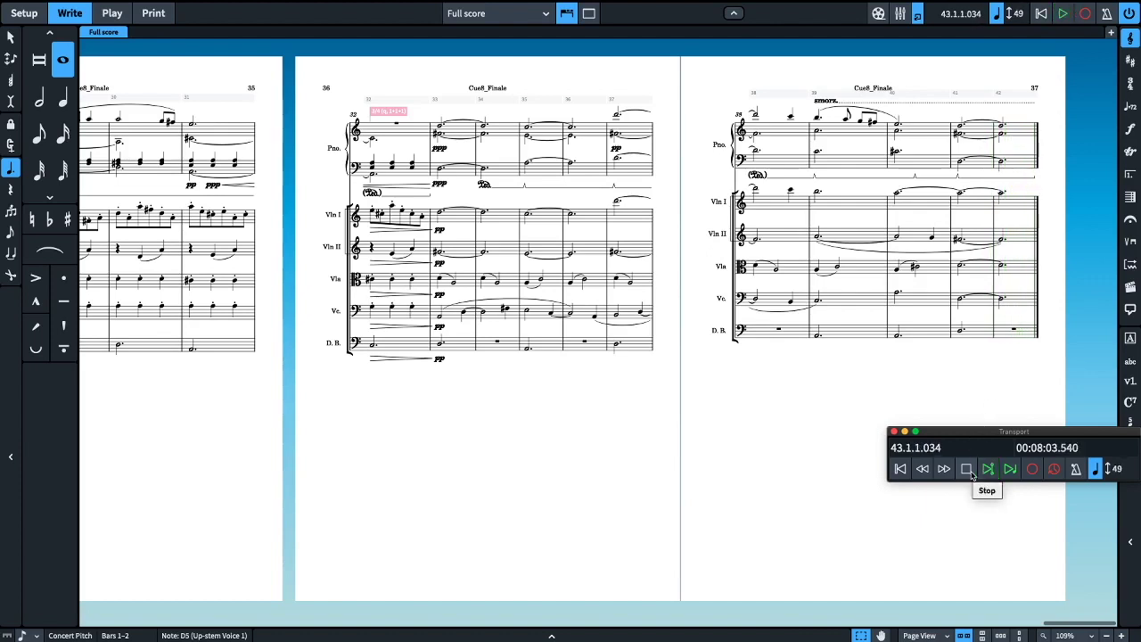
# Let Cue8_Finale play to its final bar, then return focus to the score.
pyautogui.click(77, 17)
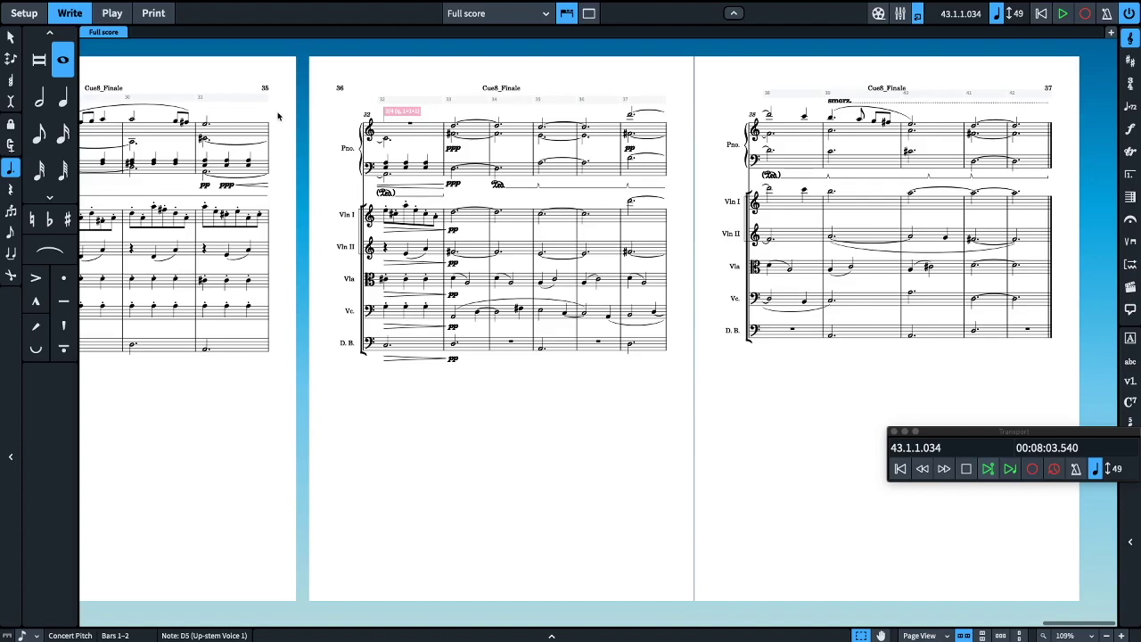
# Page back past Cue7_Scena Campo to the opening page of Cue6_Arresto2.
pyautogui.hscroll(-5, 392, 116)
pyautogui.hscroll(-5, 387, 152)
pyautogui.hscroll(-10, 382, 193)
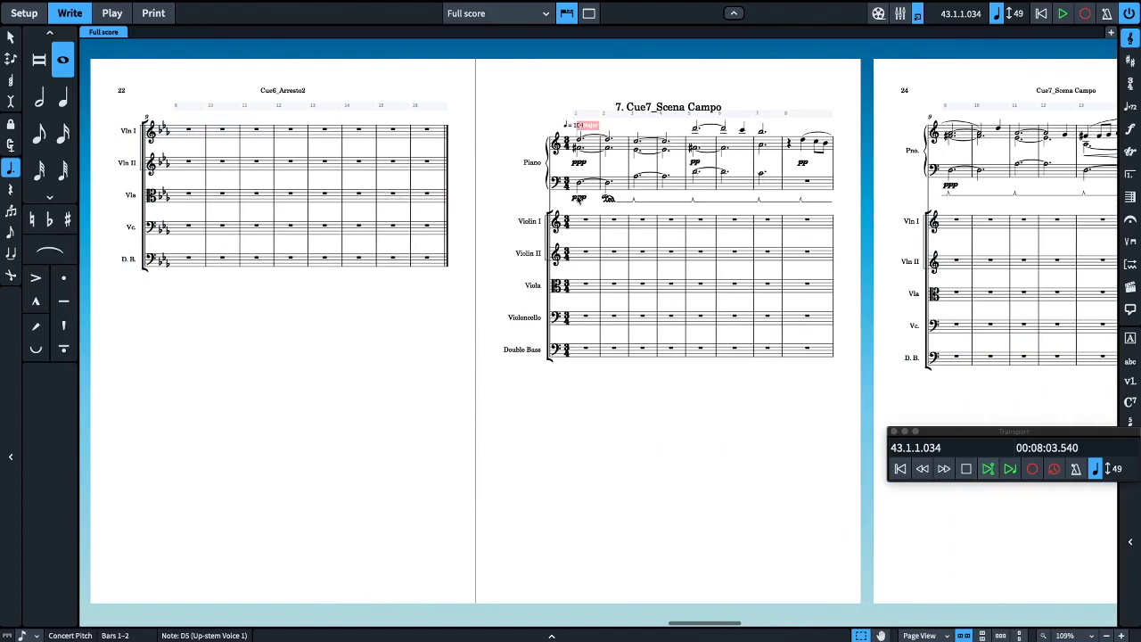
pyautogui.hscroll(-1, 553, 276)
pyautogui.hscroll(-6, 535, 267)
pyautogui.hscroll(-2, 508, 259)
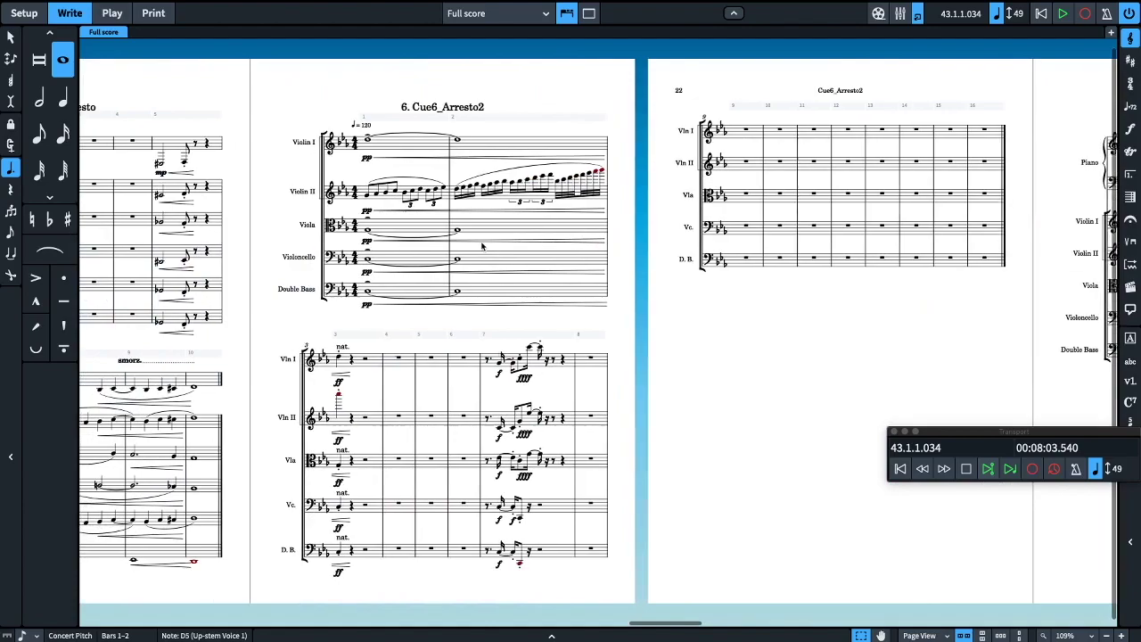
pyautogui.hscroll(-2, 482, 248)
pyautogui.hscroll(-2, 482, 248)
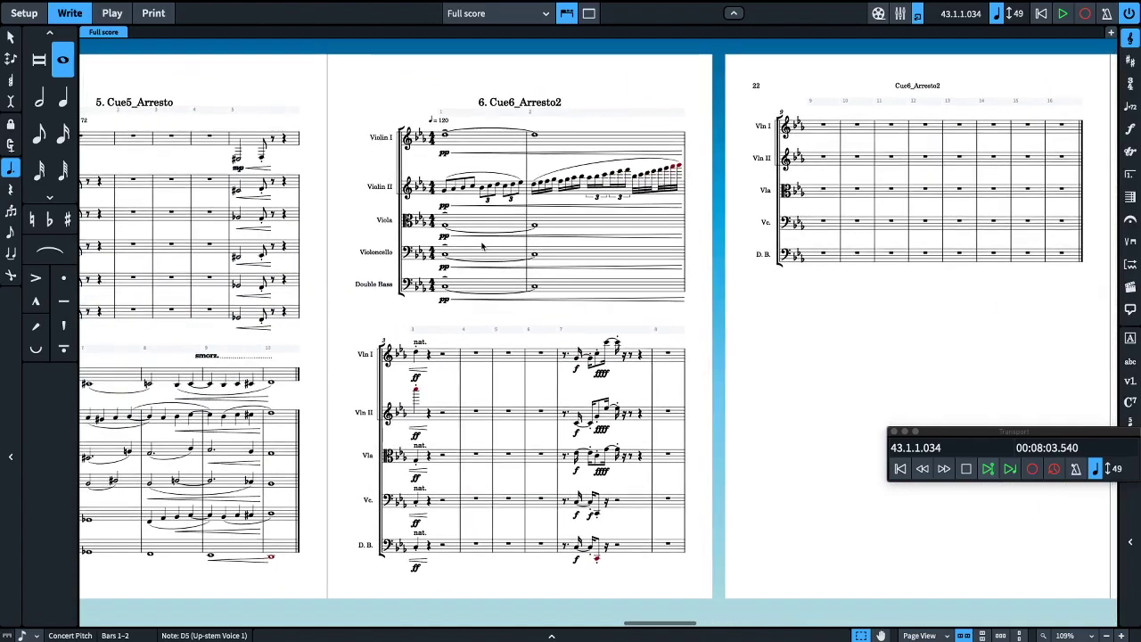